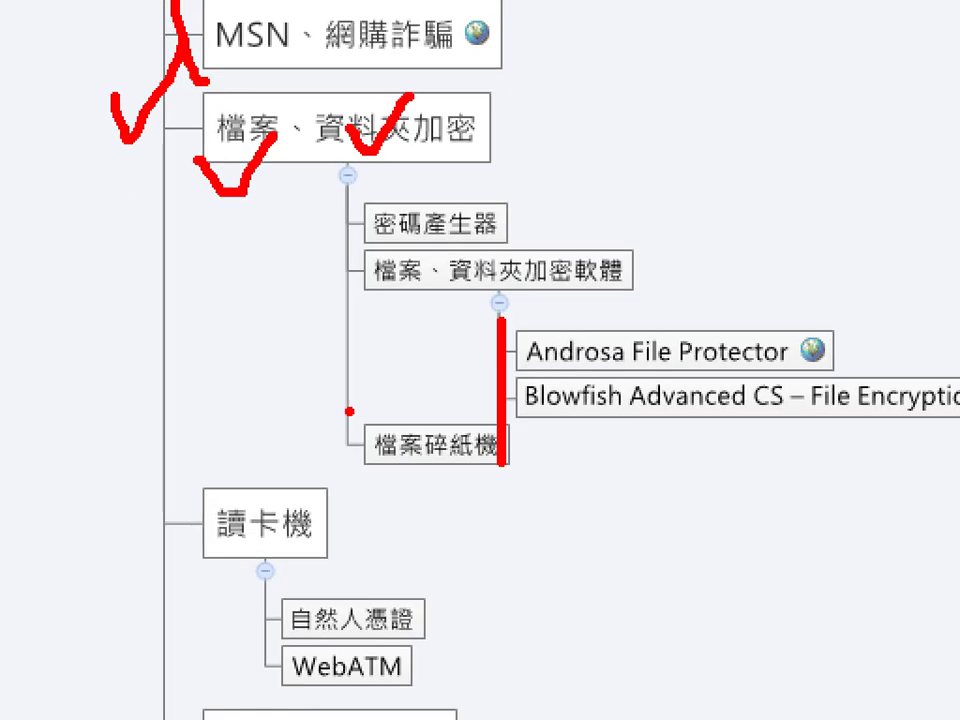
Annotate the mind map: check-mark and underline 檔案碎紙機, then tick the Androsa and Blowfish entries
{"action": "key", "text": "e"}
{"action": "left_click_drag", "start_coordinate": [319, 388], "coordinate": [395, 349]}
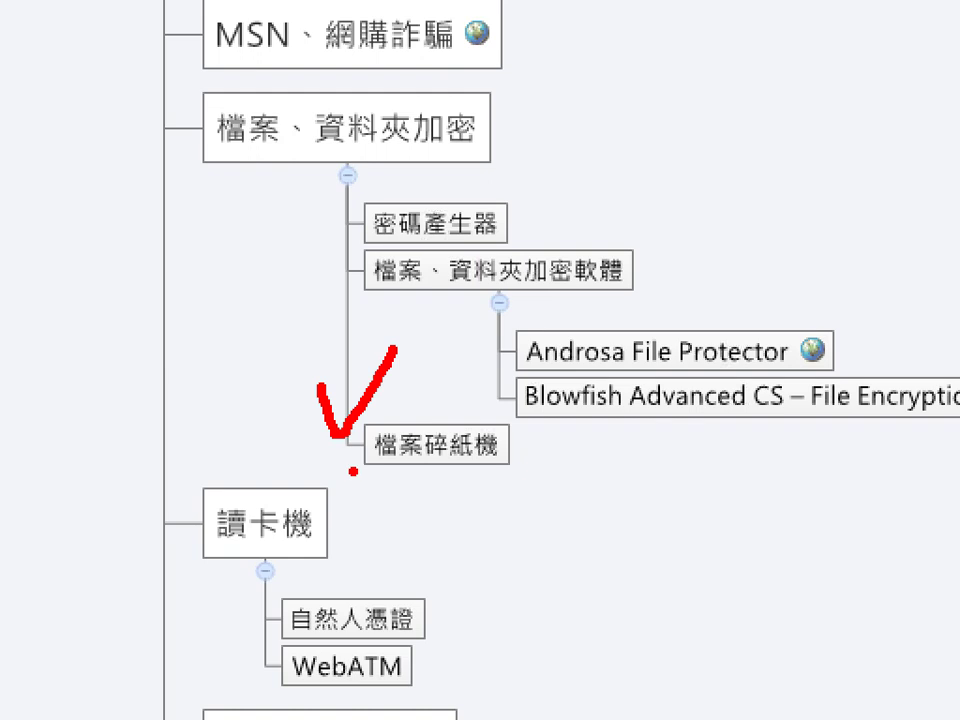
{"action": "left_click_drag", "start_coordinate": [350, 468], "coordinate": [525, 472]}
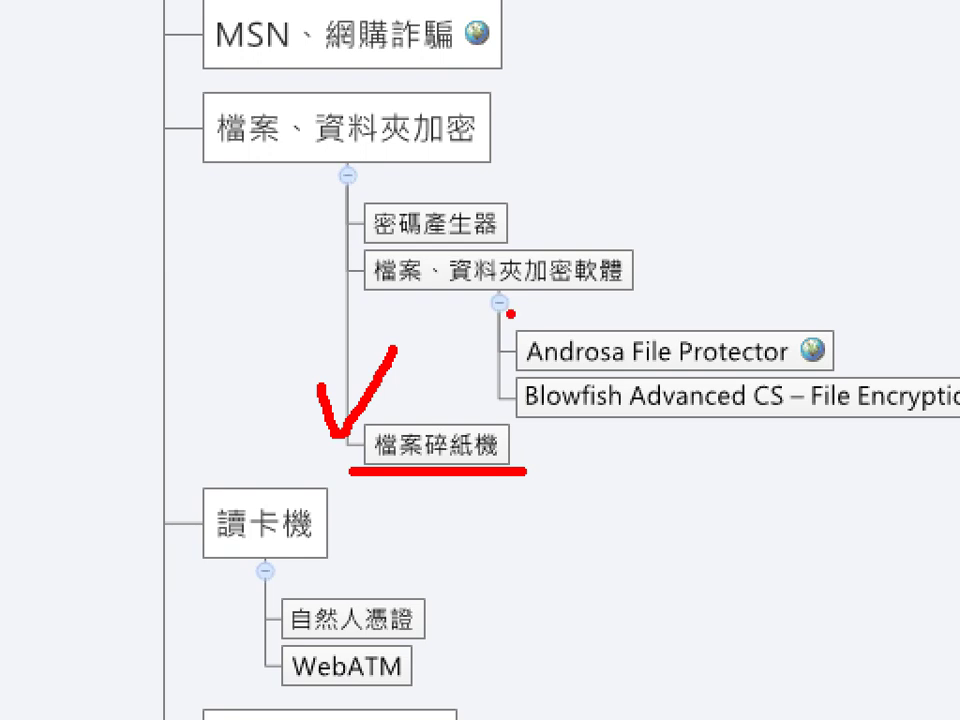
{"action": "left_click_drag", "start_coordinate": [509, 314], "coordinate": [510, 416]}
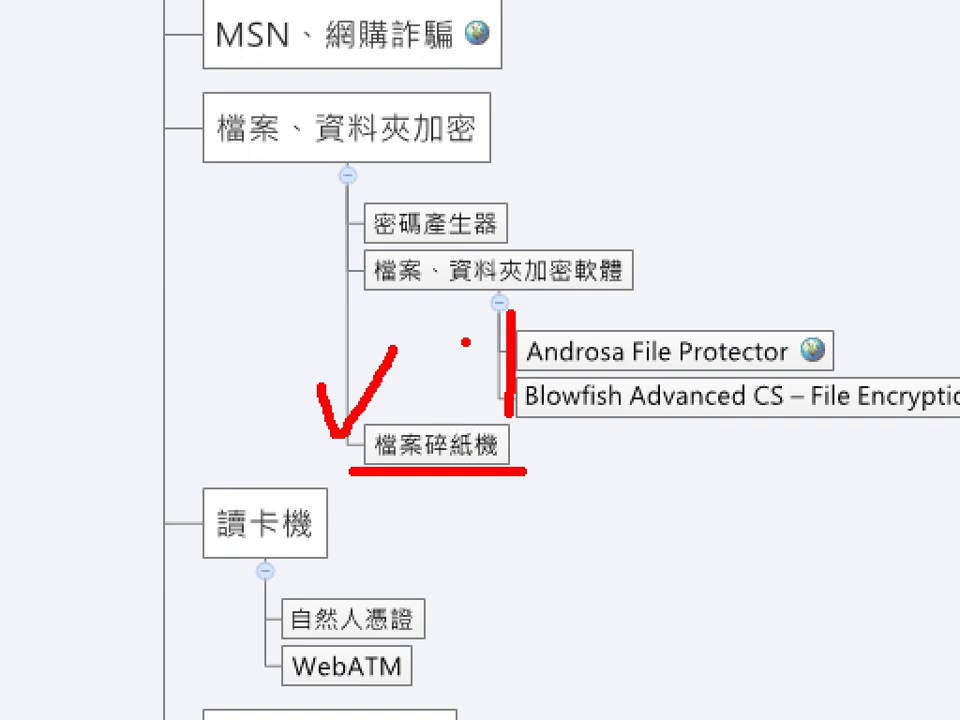
{"action": "left_click_drag", "start_coordinate": [454, 338], "coordinate": [491, 322]}
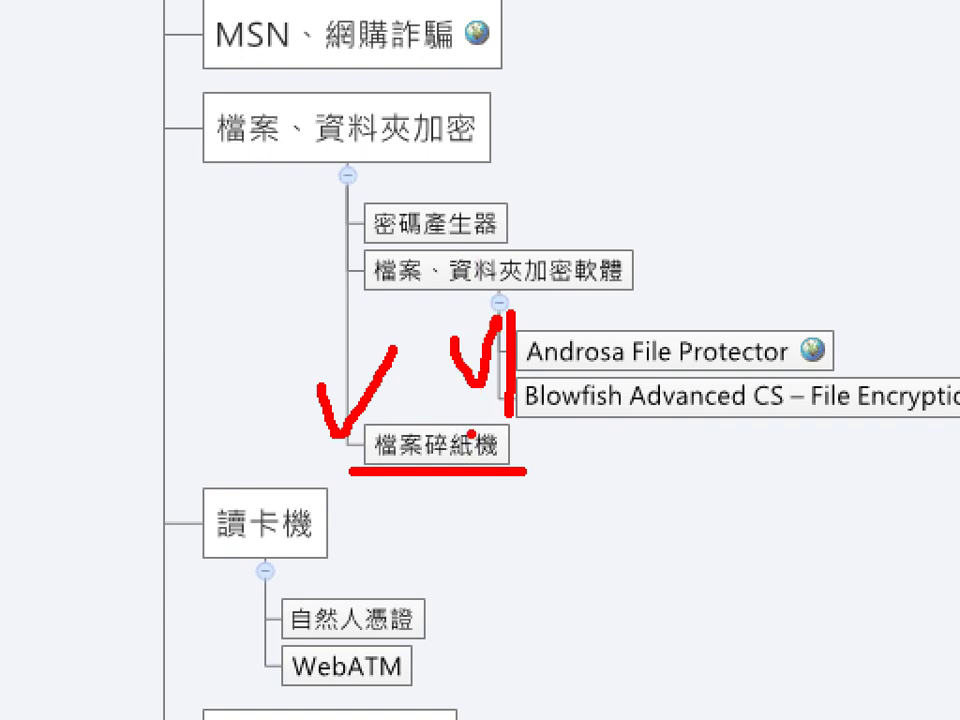
{"action": "key", "text": "Escape"}
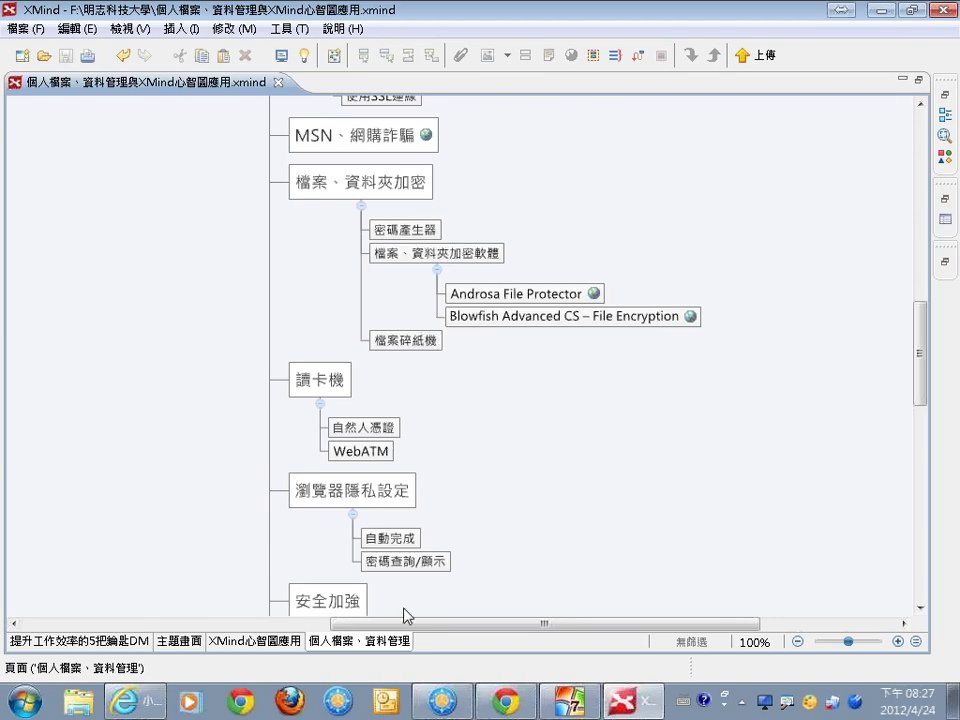
Bring FreeCommander forward and go to the root of drive F:\
{"action": "left_click", "coordinate": [432, 705]}
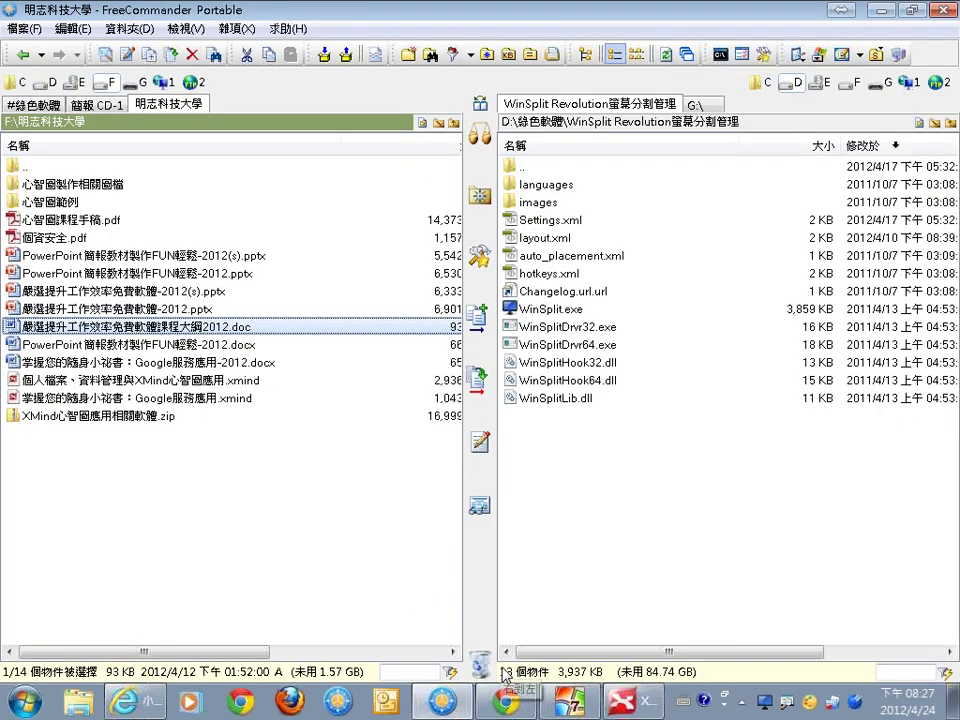
{"action": "mouse_move", "coordinate": [510, 703]}
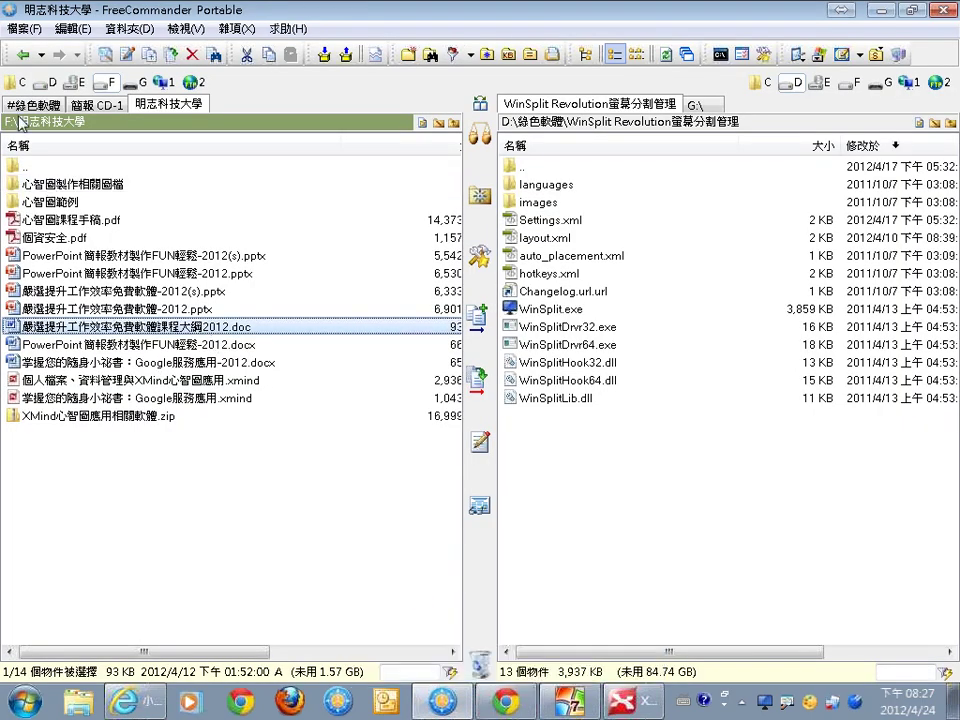
{"action": "left_click", "coordinate": [17, 123]}
{"action": "left_click", "coordinate": [55, 150]}
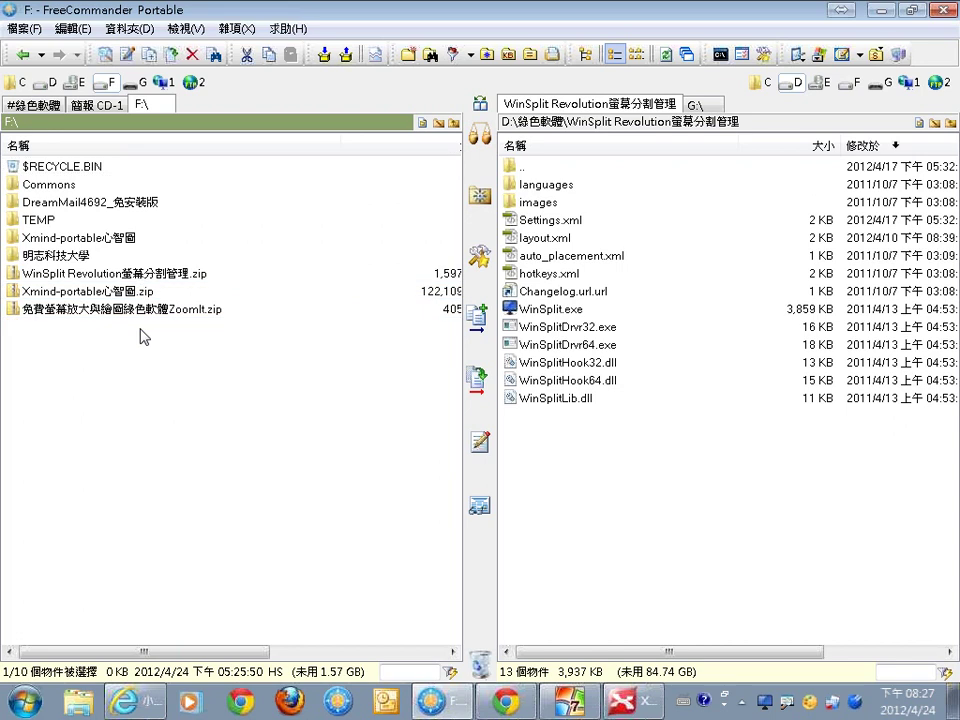
Extract the 檔案資料夾加密 zip with 7-Zip Extract Here and select the afp_1.4.4_pv and bfacs257 folders
{"action": "right_click", "coordinate": [141, 333]}
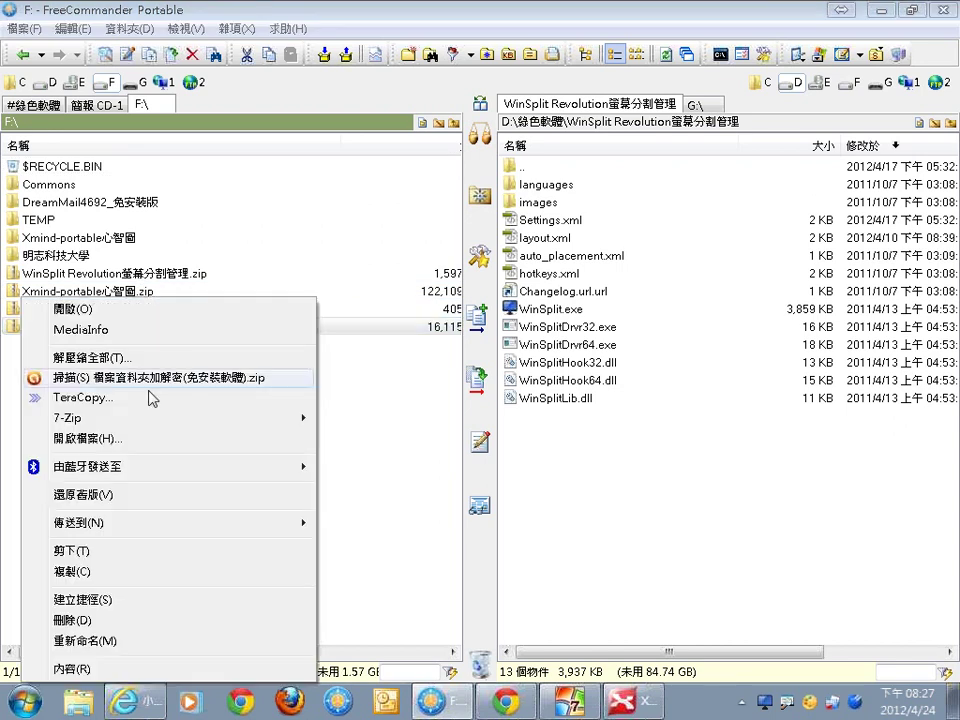
{"action": "mouse_move", "coordinate": [152, 424]}
{"action": "left_click", "coordinate": [378, 459]}
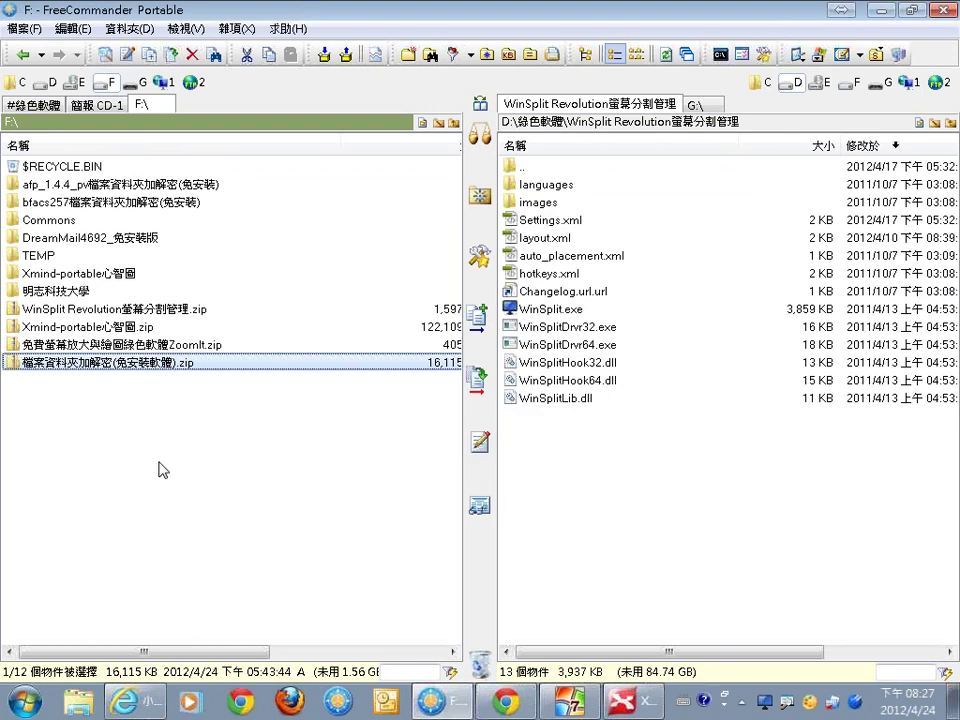
{"action": "left_click", "coordinate": [119, 189]}
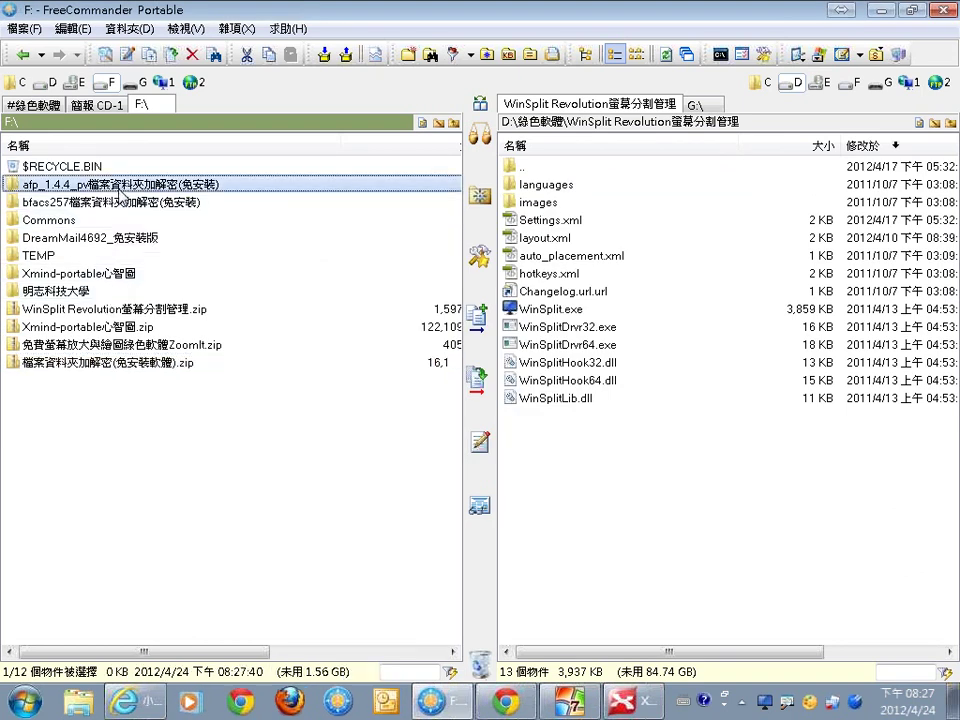
{"action": "left_click", "coordinate": [121, 206], "text": "ctrl"}
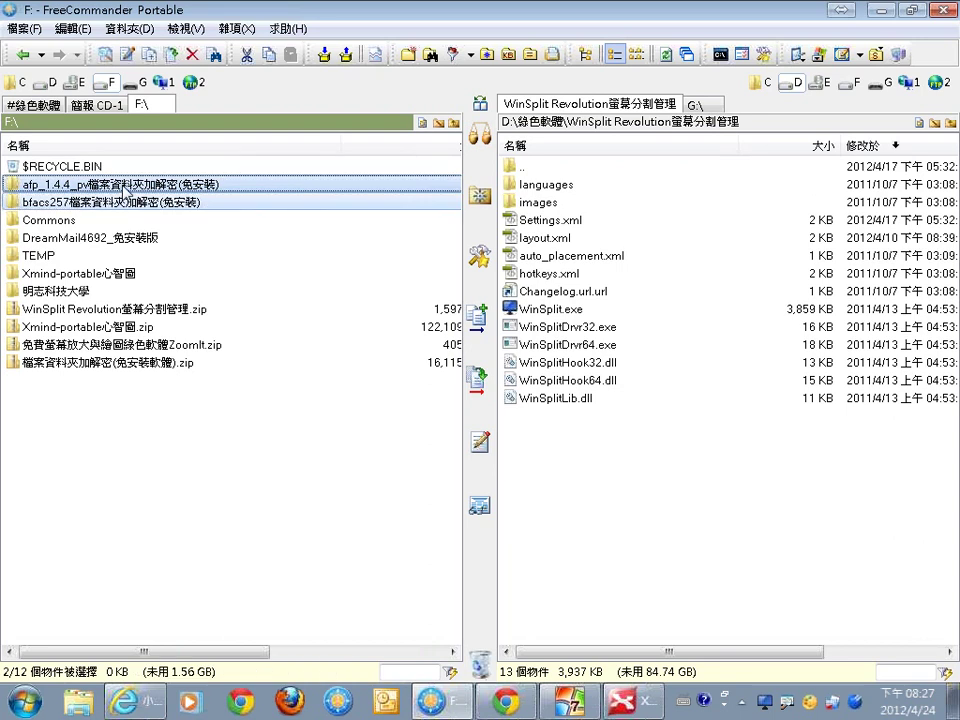
Open the afp_1.4.4_pv folder and run afp_em.exe to start Androsa FileProtector 1.4.4
{"action": "double_click", "coordinate": [124, 188]}
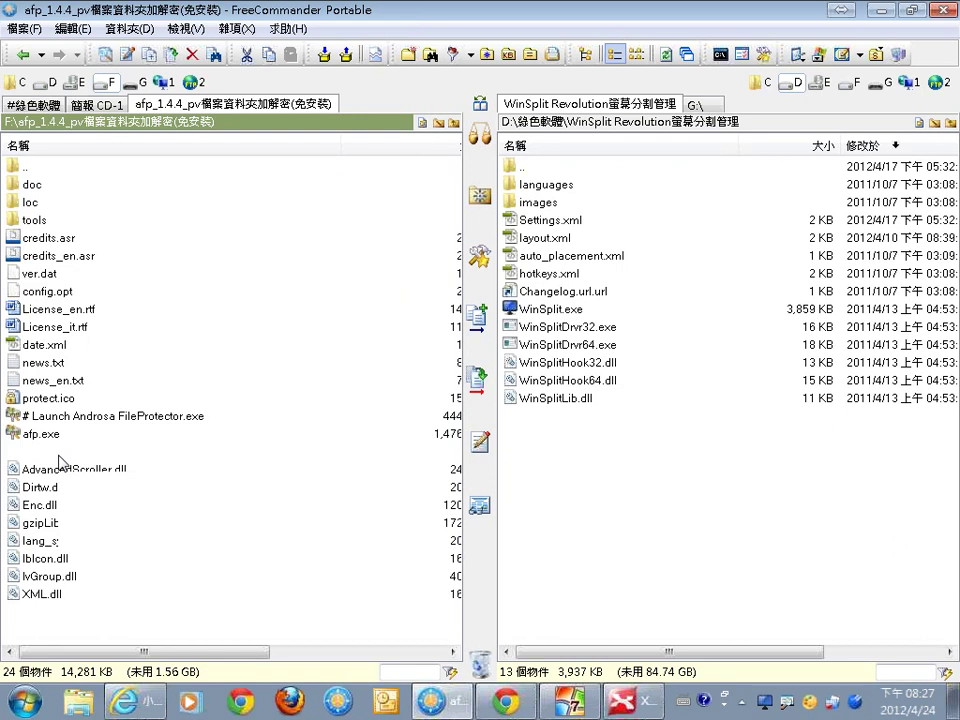
{"action": "left_click", "coordinate": [60, 456]}
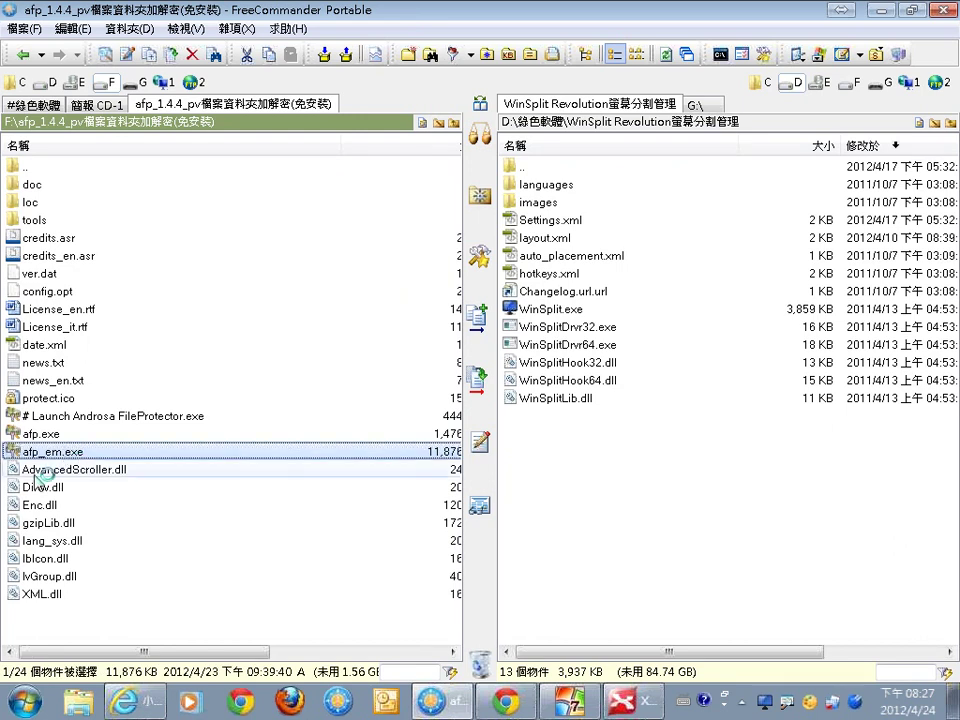
{"action": "key", "text": "Return"}
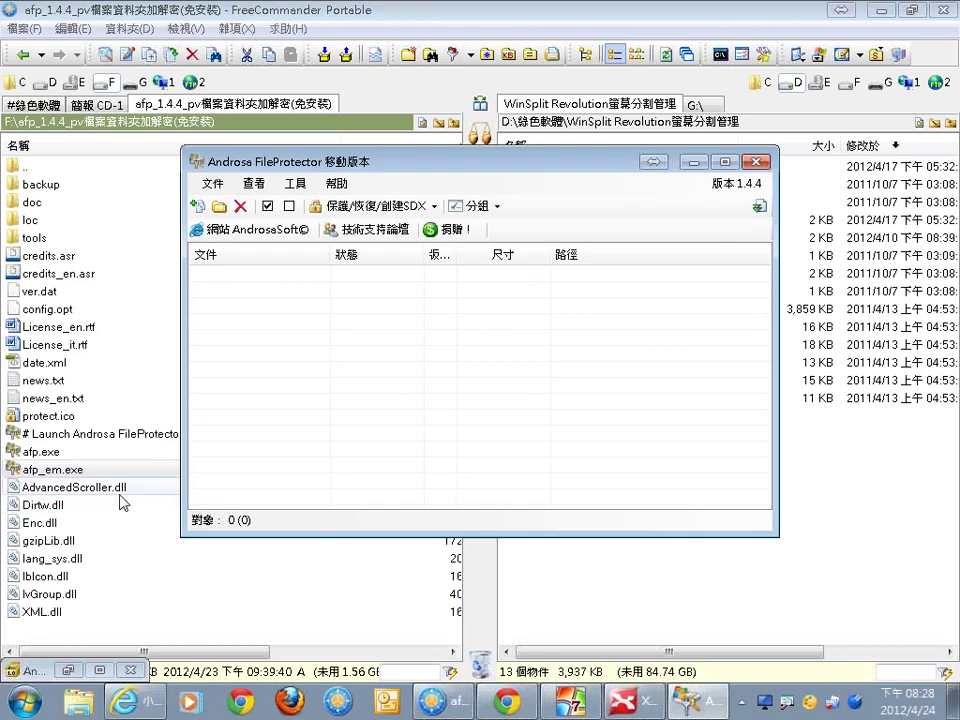
Add the WinSplit Revolution zip from F:\ and open its 保護/恢復 settings (Rijndael AES 256 bits)
{"action": "left_click", "coordinate": [198, 206]}
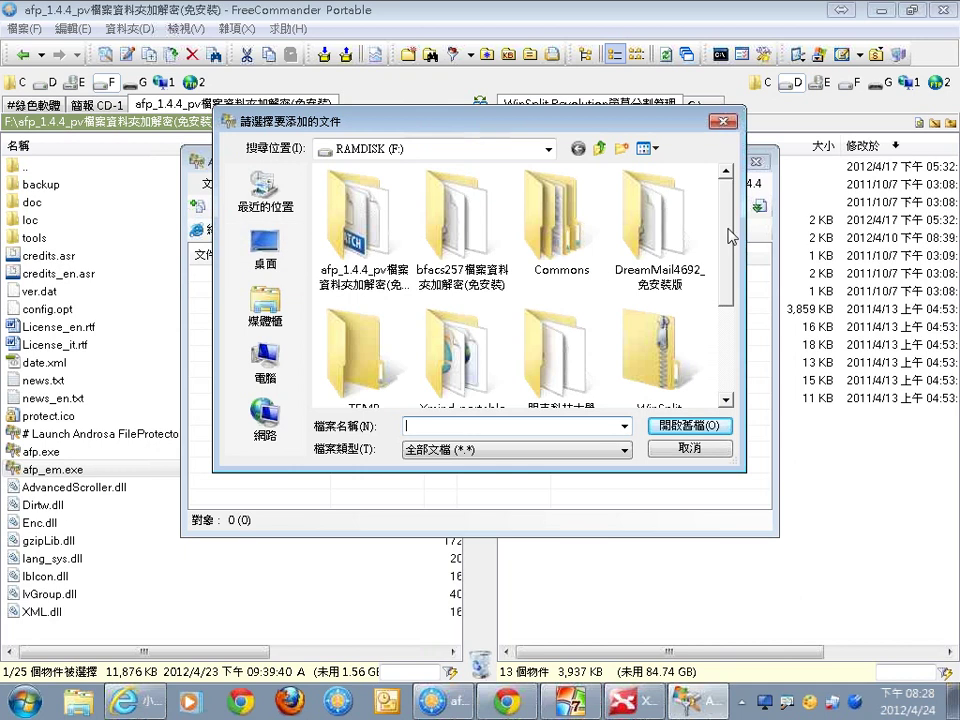
{"action": "left_click_drag", "start_coordinate": [731, 231], "coordinate": [731, 328]}
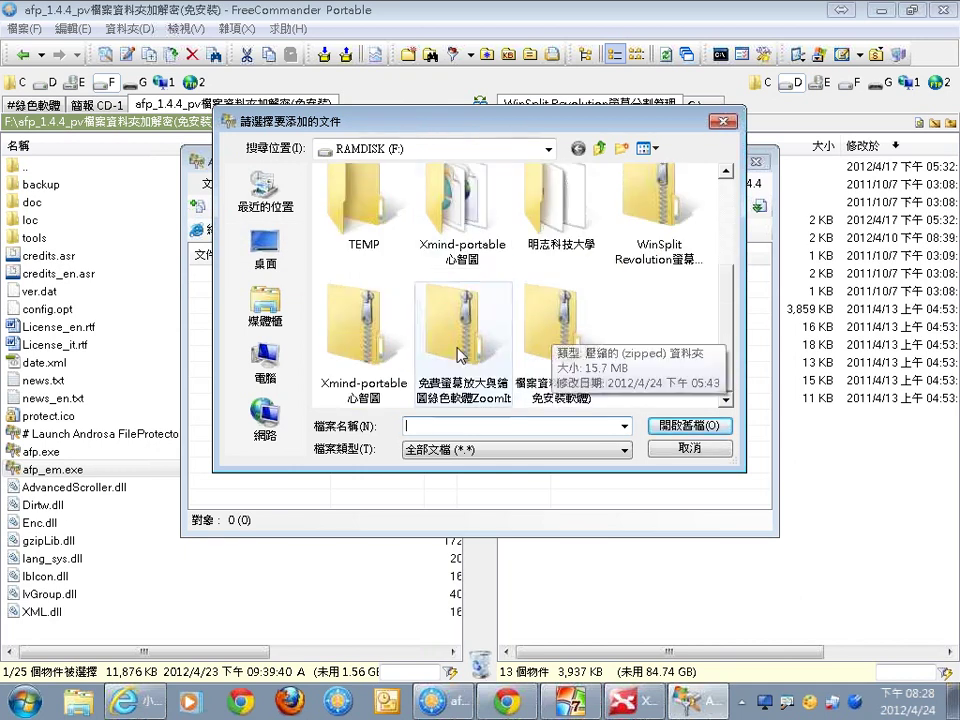
{"action": "left_click", "coordinate": [665, 248]}
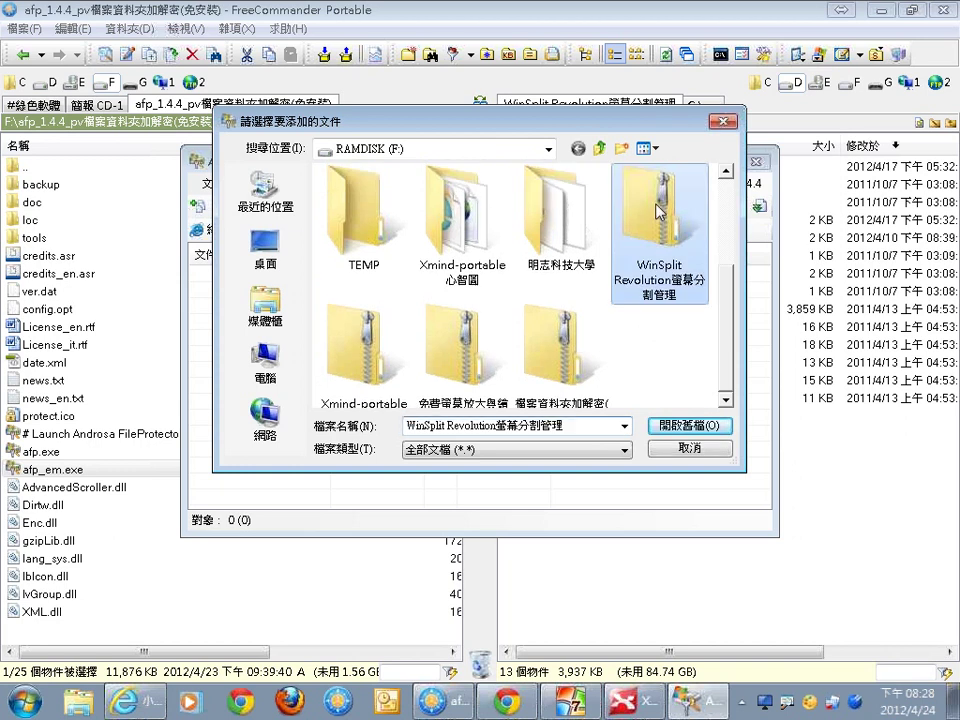
{"action": "left_click", "coordinate": [662, 423]}
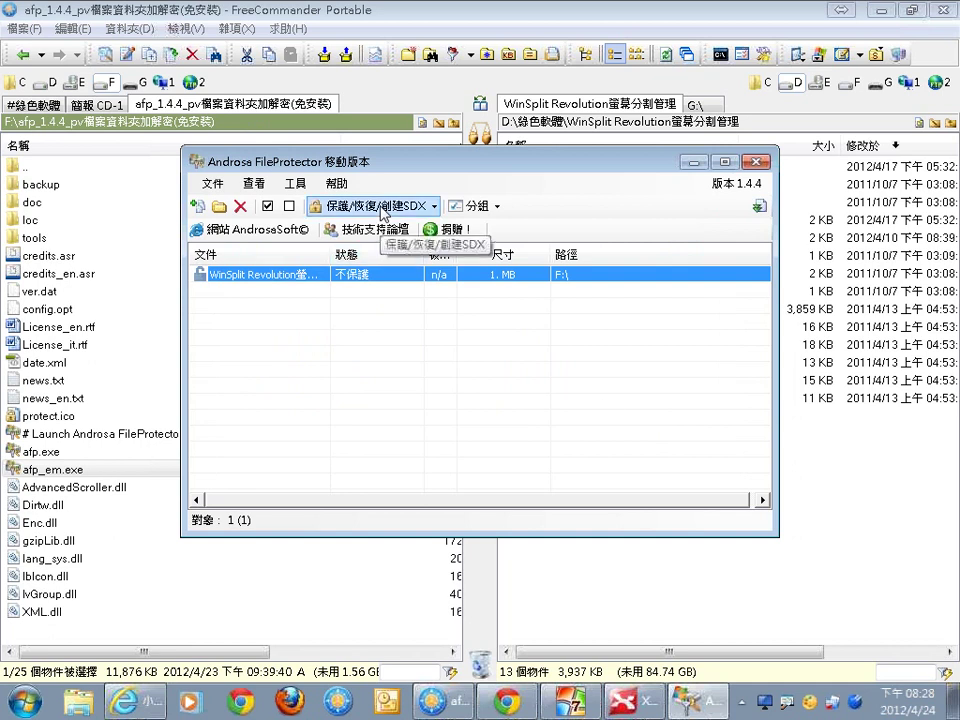
{"action": "left_click", "coordinate": [381, 210]}
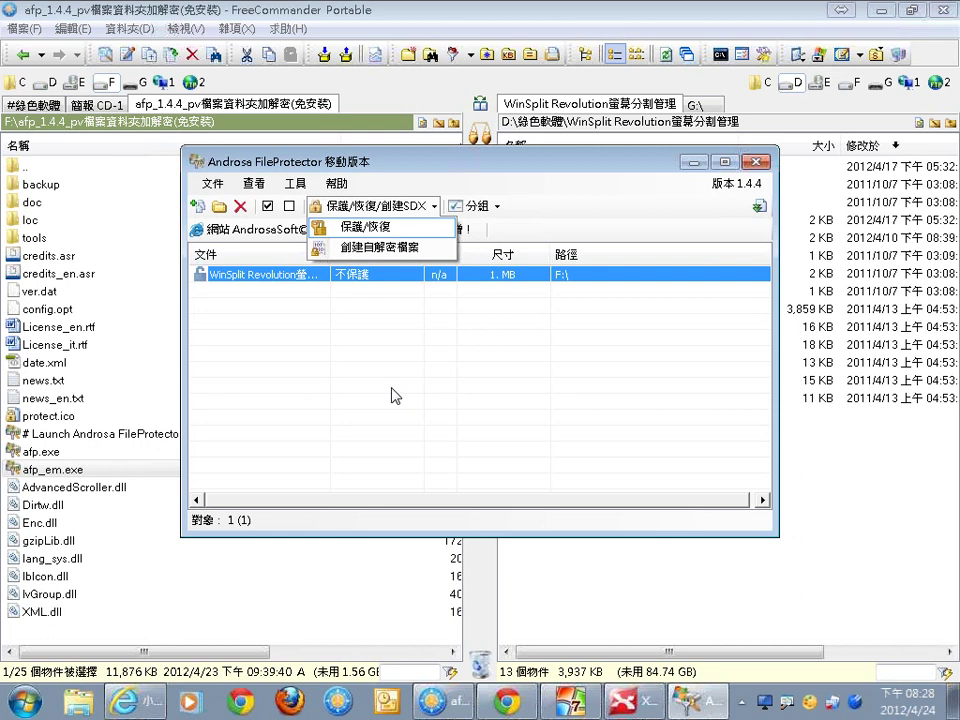
{"action": "left_click", "coordinate": [365, 226]}
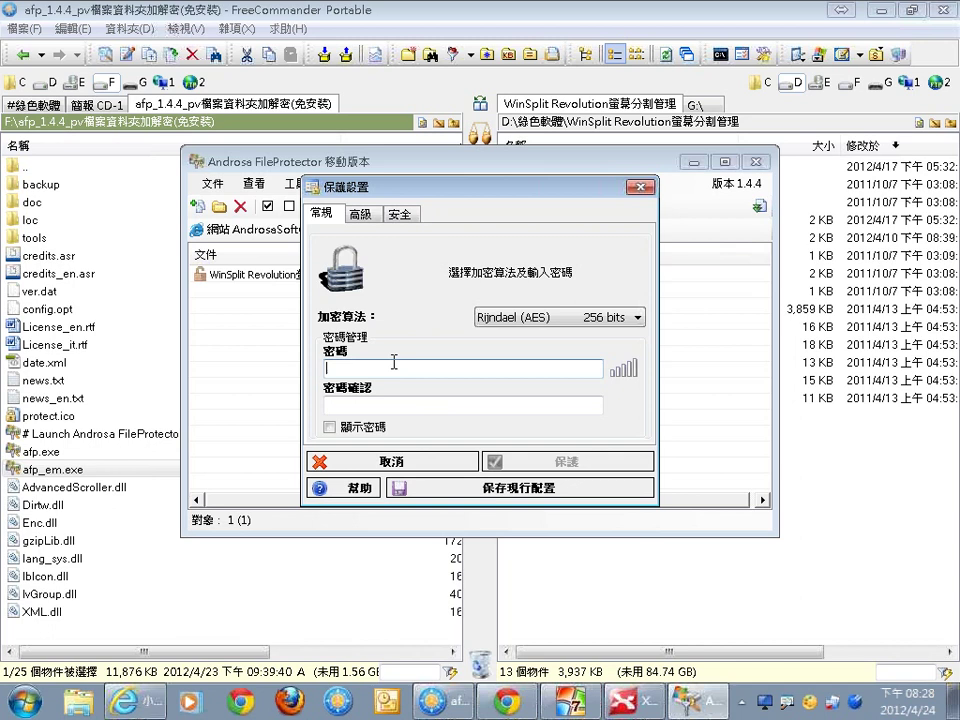
{"action": "left_click", "coordinate": [605, 318]}
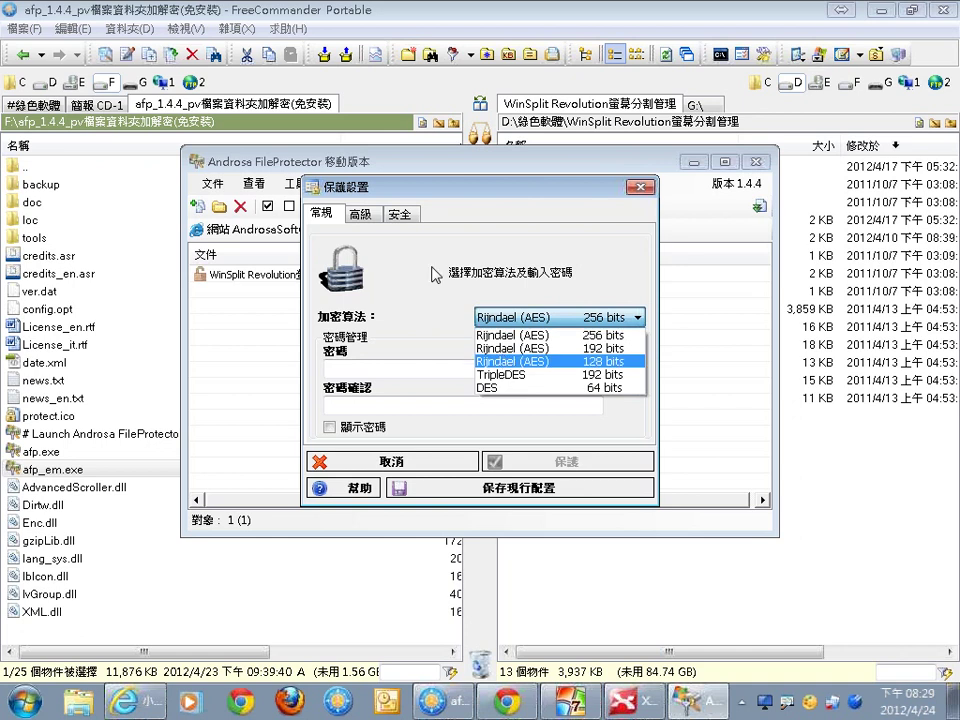
{"action": "left_click", "coordinate": [447, 300]}
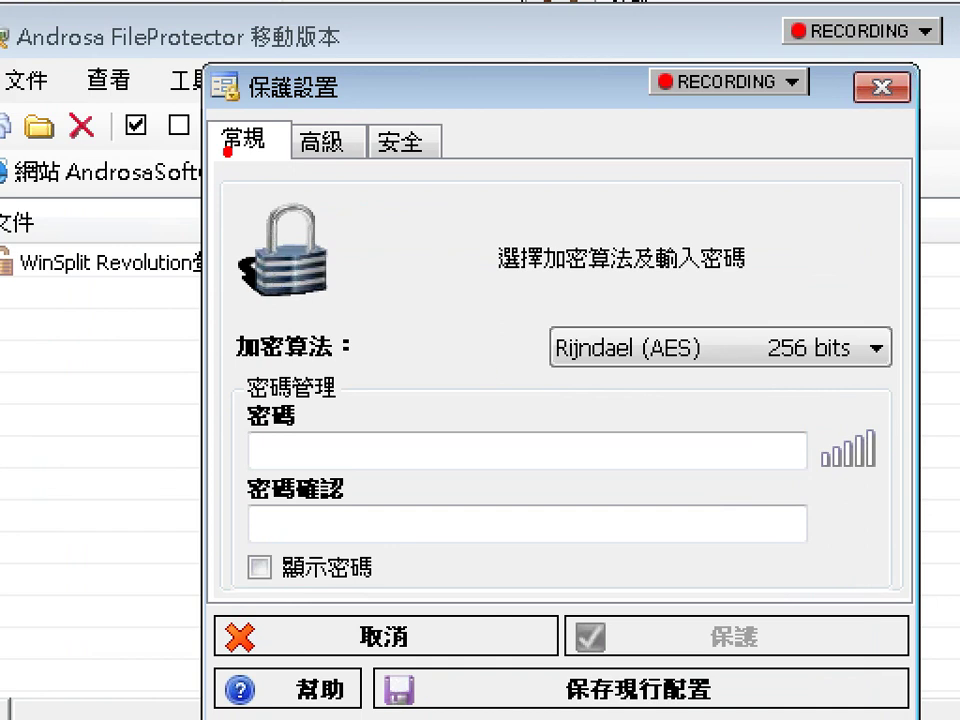
{"action": "left_click_drag", "start_coordinate": [228, 145], "coordinate": [285, 110]}
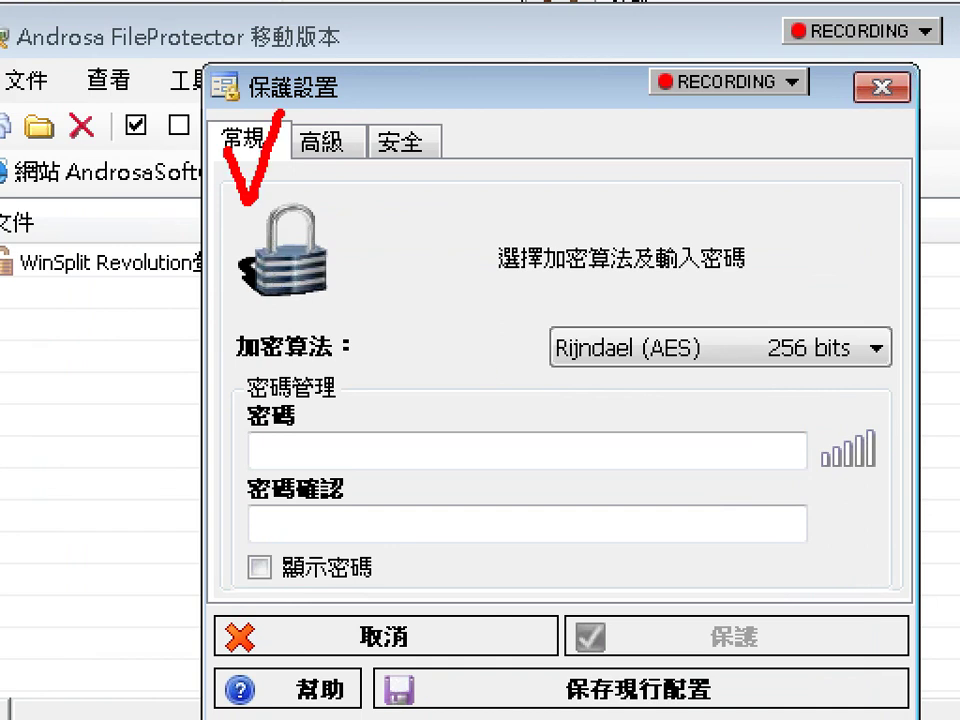
{"action": "mouse_move", "coordinate": [440, 208]}
{"action": "left_mouse_down"}
{"action": "mouse_move", "coordinate": [540, 160]}
{"action": "mouse_move", "coordinate": [476, 211]}
{"action": "left_mouse_up"}
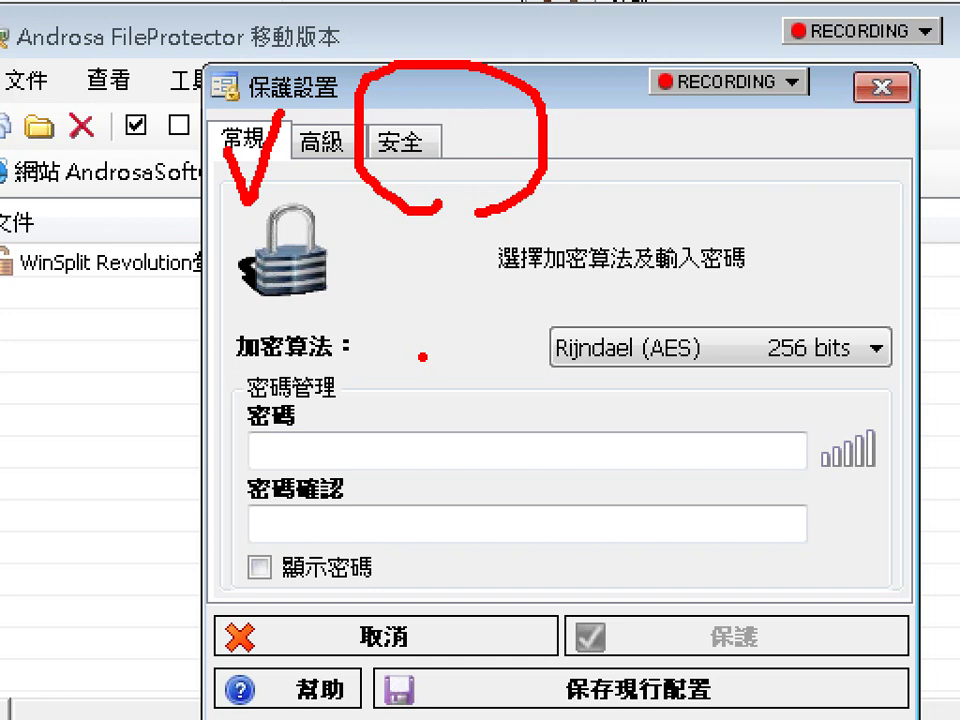
{"action": "mouse_move", "coordinate": [409, 100]}
{"action": "left_mouse_down"}
{"action": "mouse_move", "coordinate": [422, 134]}
{"action": "mouse_move", "coordinate": [484, 62]}
{"action": "left_mouse_up"}
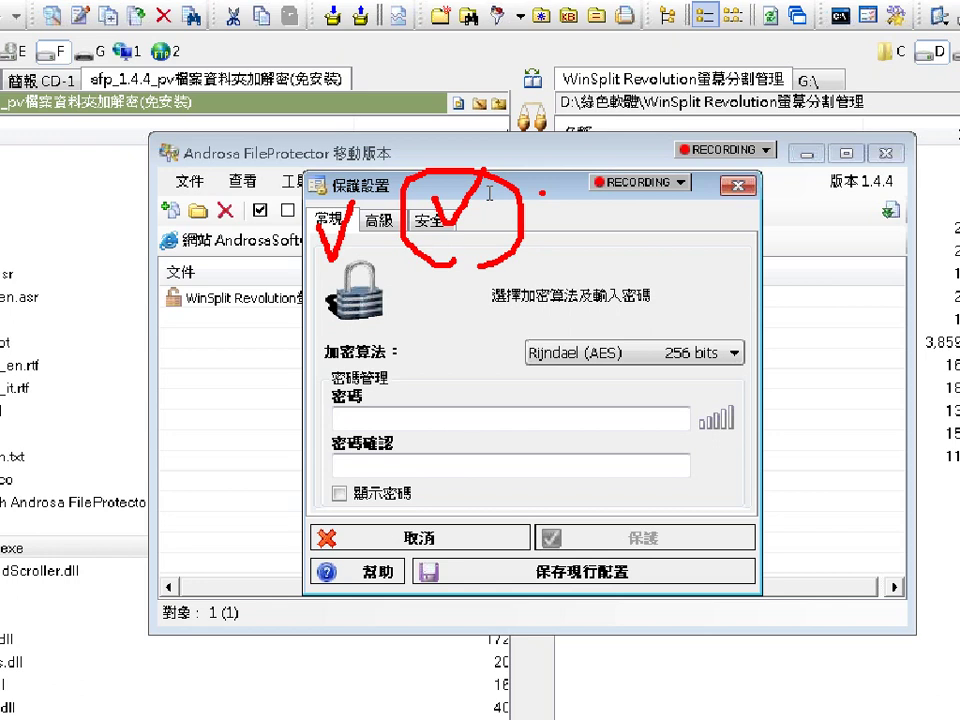
Enter and confirm a 4-character password, check it with 顯示密碼, and protect the zip
{"action": "left_click", "coordinate": [481, 411]}
{"action": "type", "text": "1234"}
{"action": "left_click", "coordinate": [433, 465]}
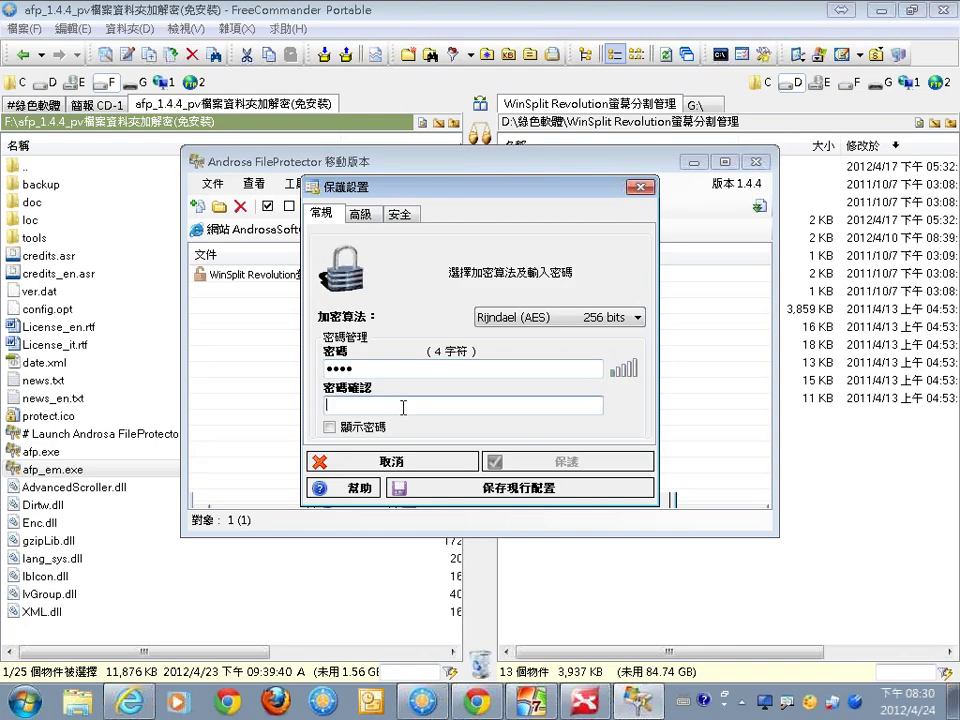
{"action": "type", "text": "1234"}
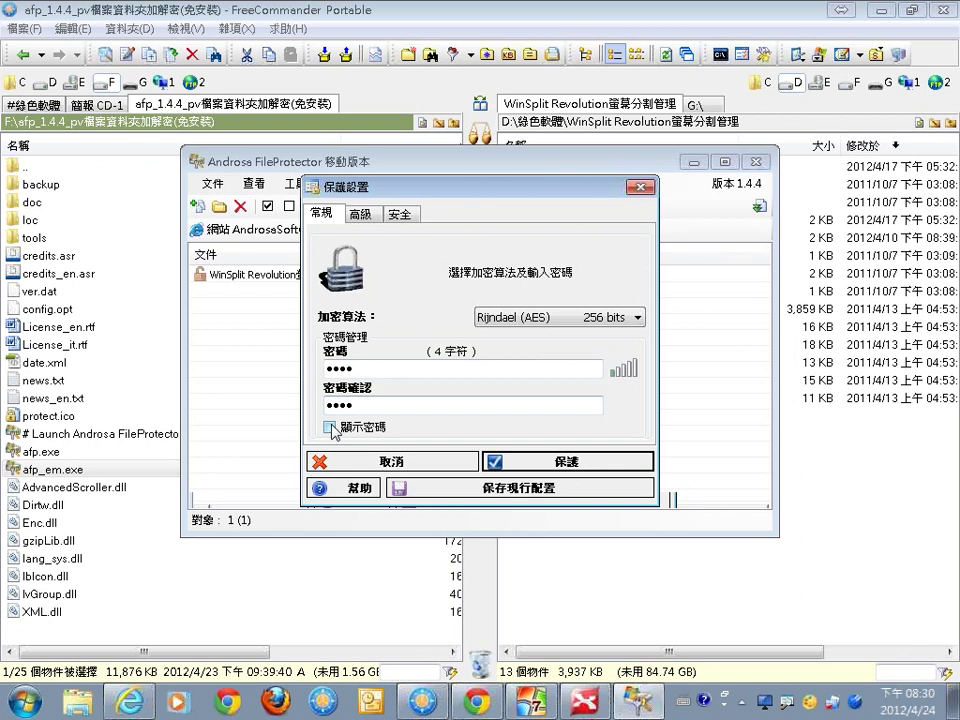
{"action": "left_click", "coordinate": [331, 427]}
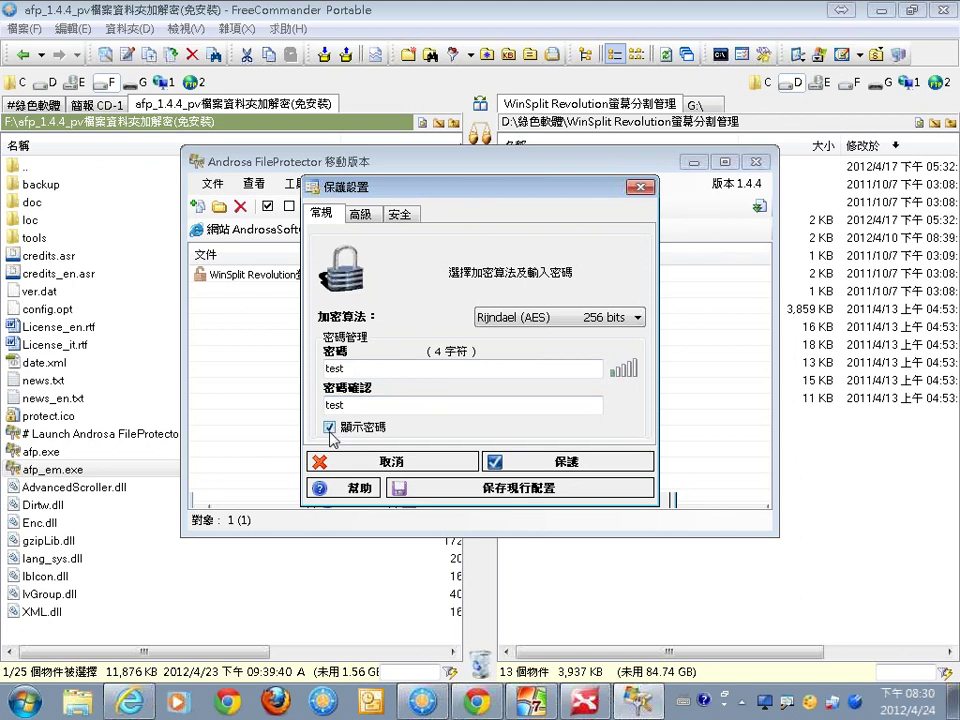
{"action": "left_click", "coordinate": [330, 427]}
{"action": "left_click", "coordinate": [527, 468]}
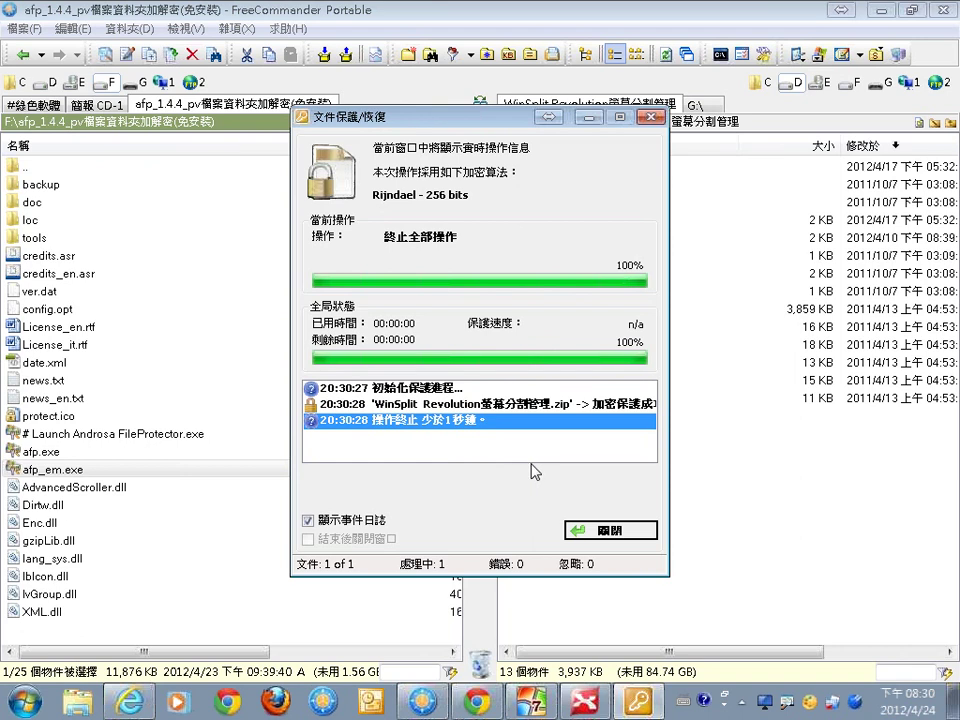
Close the finished progress window and mark the new WinSplit Revolution螢幕分割管理.afp on F:\
{"action": "left_click", "coordinate": [593, 535]}
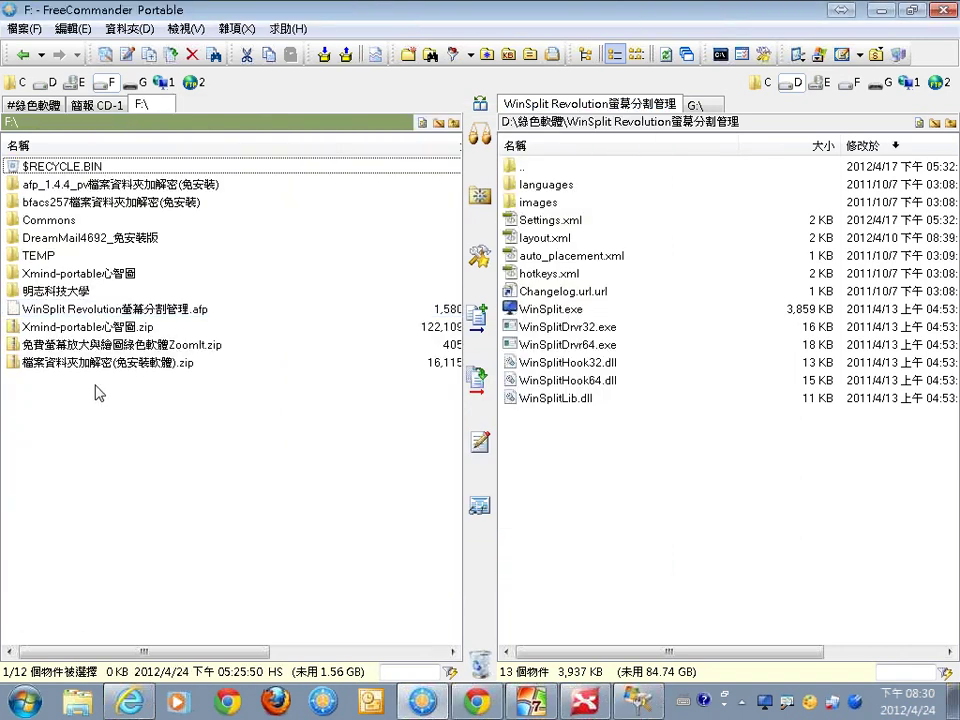
{"action": "key", "text": "ctrl+1"}
{"action": "mouse_move", "coordinate": [215, 314]}
{"action": "left_mouse_down"}
{"action": "mouse_move", "coordinate": [177, 320]}
{"action": "mouse_move", "coordinate": [244, 332]}
{"action": "left_mouse_up"}
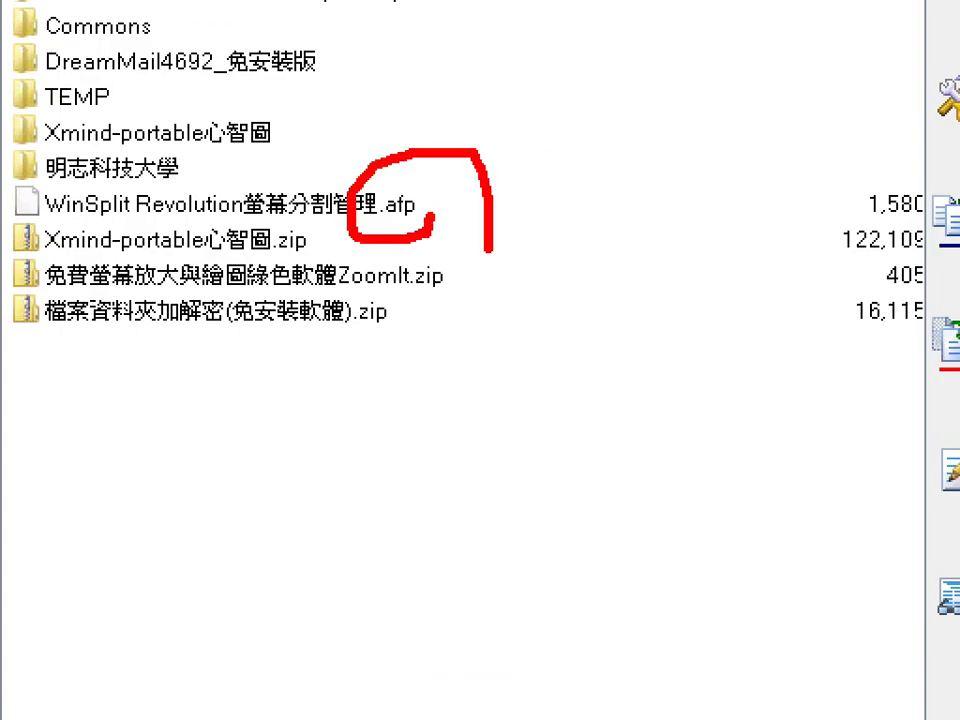
{"action": "left_click_drag", "start_coordinate": [489, 249], "coordinate": [468, 297]}
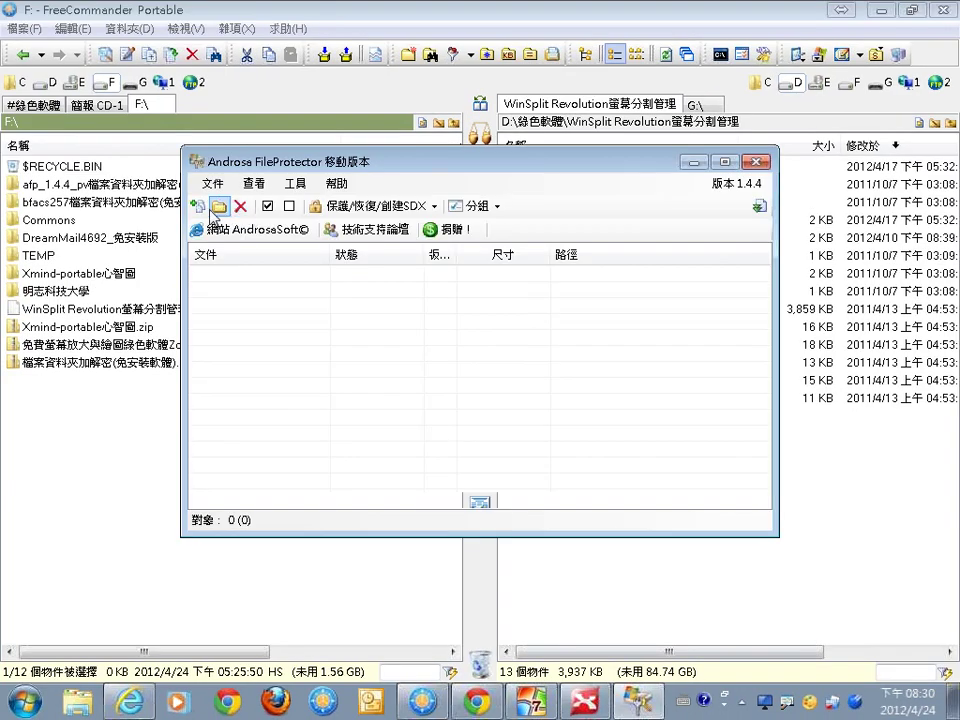
Add the WinSplit Revolution螢幕分割管理.afp file to FileProtector's list
{"action": "left_click", "coordinate": [216, 207]}
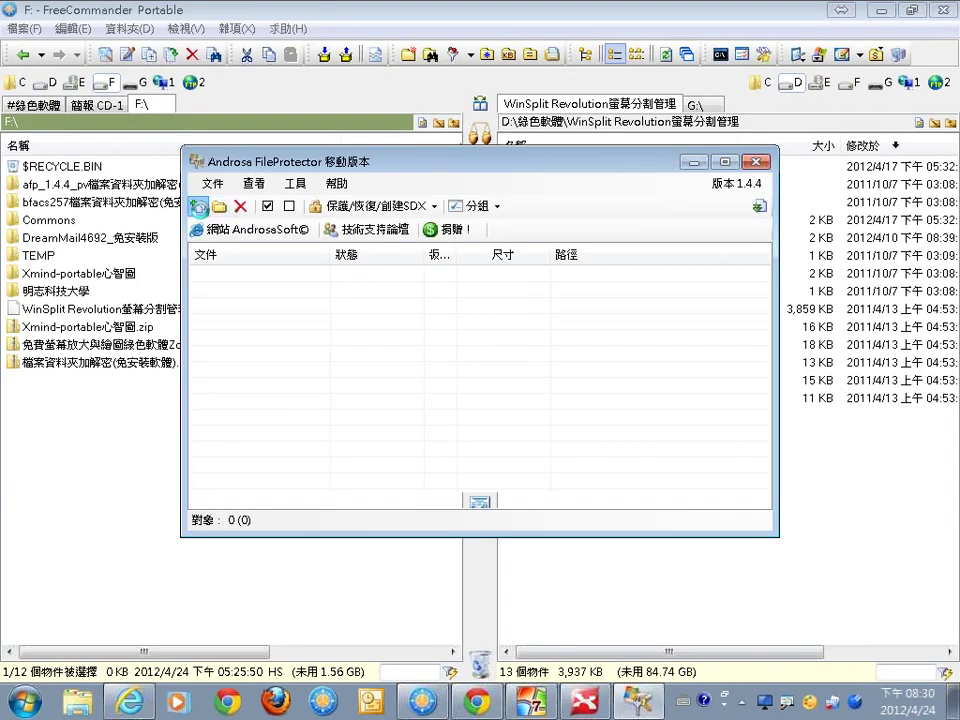
{"action": "scroll", "coordinate": [656, 285], "scroll_direction": "down", "scroll_amount": 2}
{"action": "left_click", "coordinate": [656, 285]}
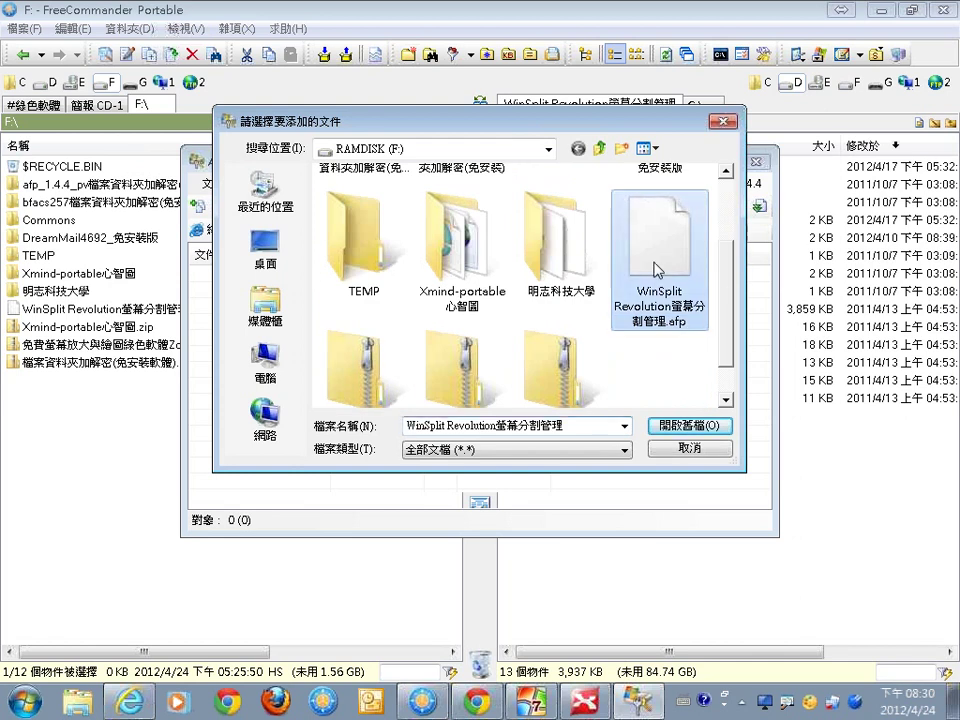
{"action": "key", "text": "Return"}
Restore the .afp with its password via 保護/恢復, close the progress window, and return to the file manager
{"action": "left_click", "coordinate": [413, 210]}
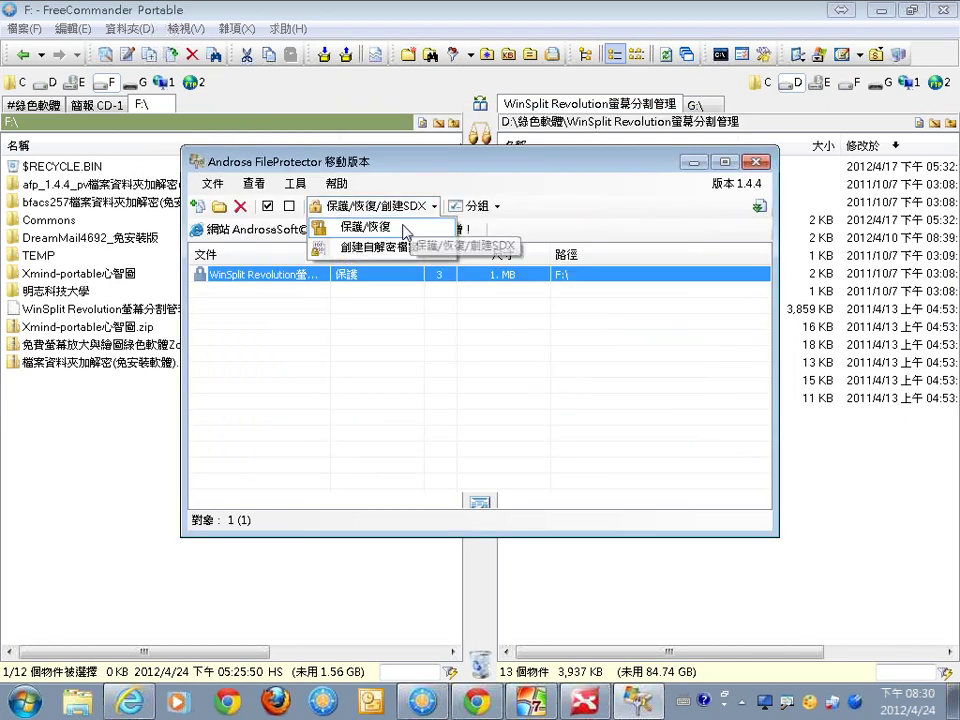
{"action": "left_click", "coordinate": [405, 228]}
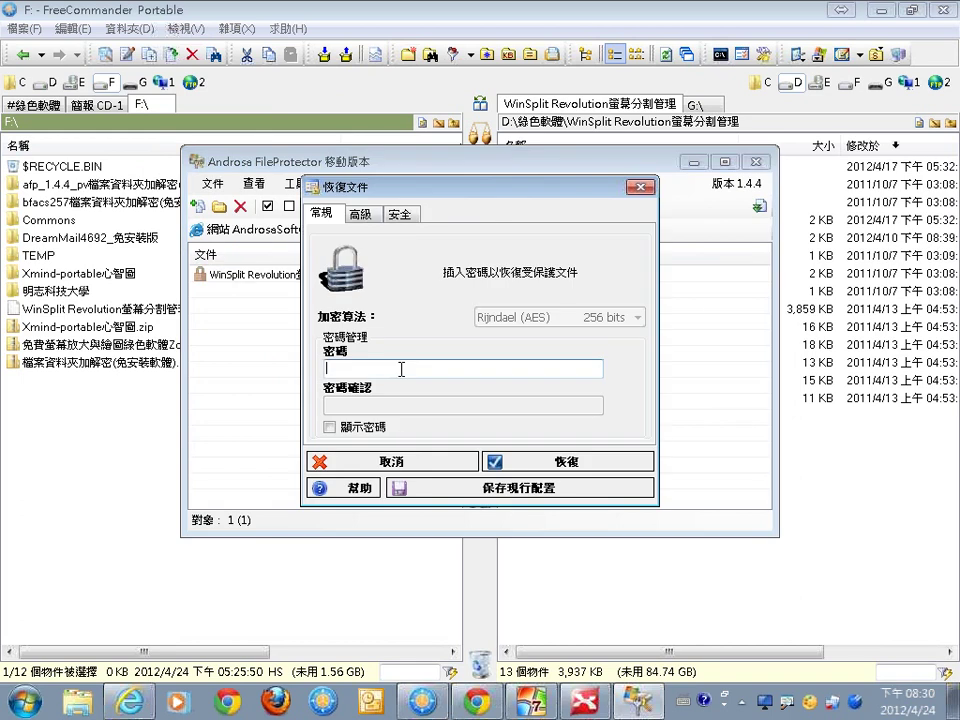
{"action": "type", "text": "1234"}
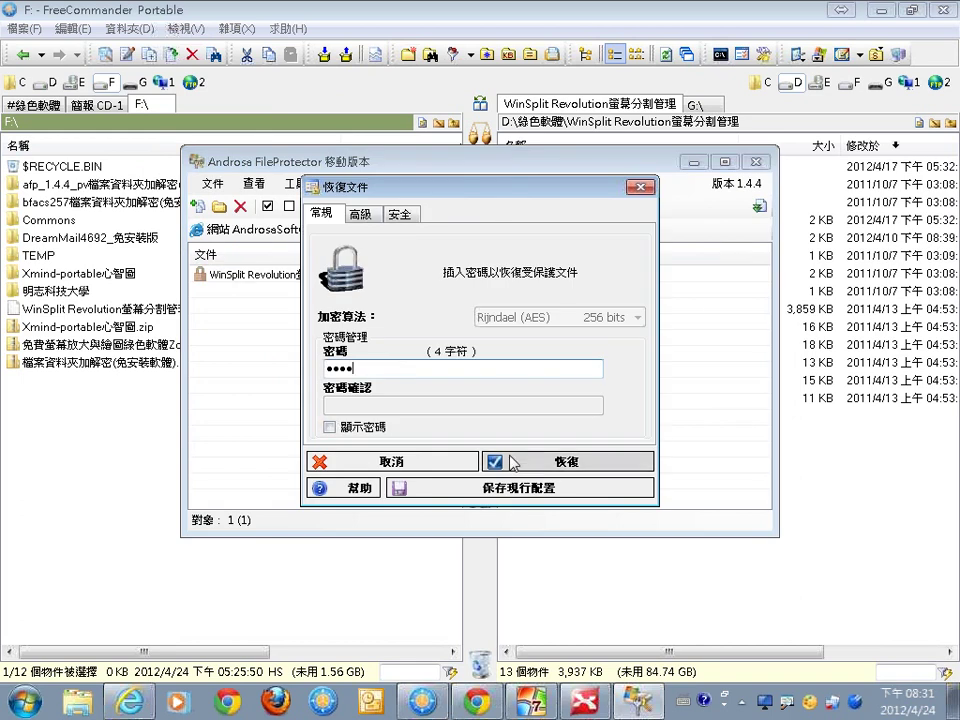
{"action": "left_click", "coordinate": [512, 462]}
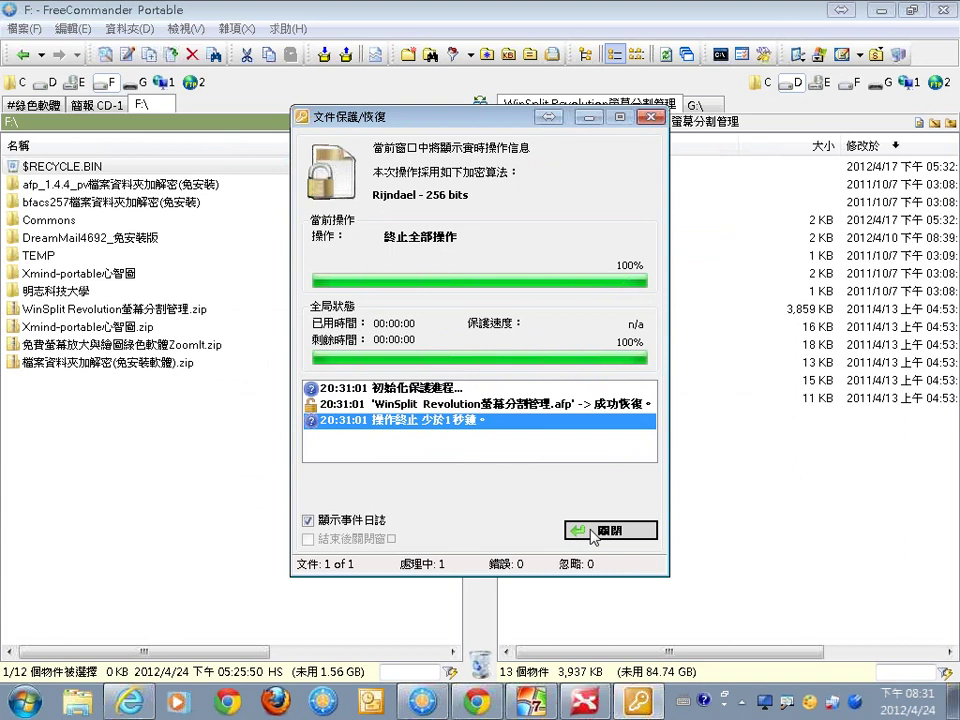
{"action": "left_click", "coordinate": [592, 533]}
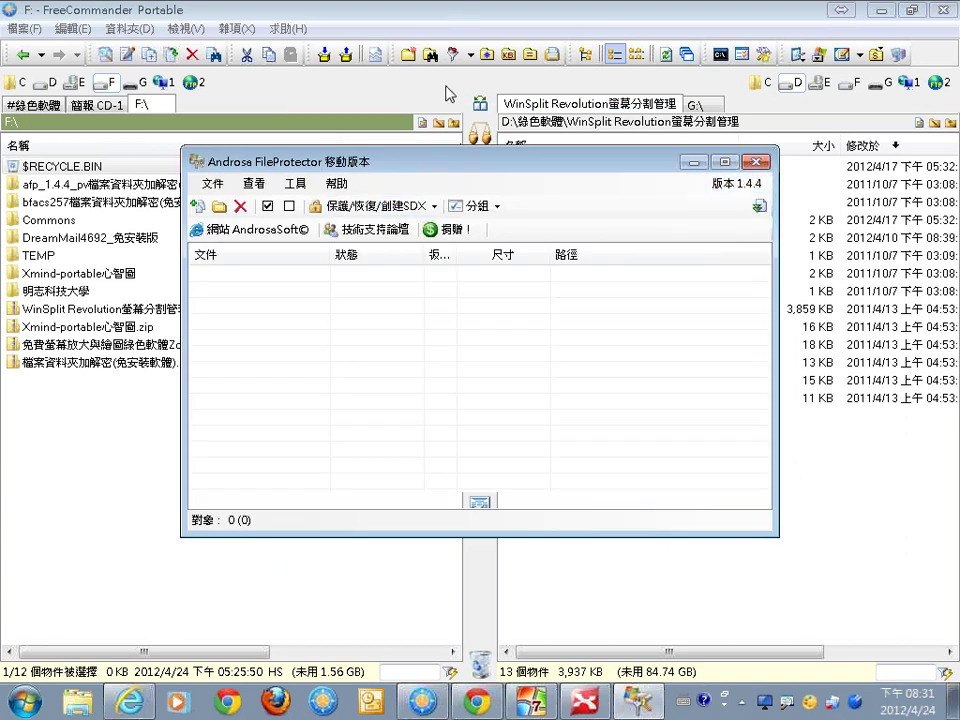
{"action": "left_click", "coordinate": [446, 86]}
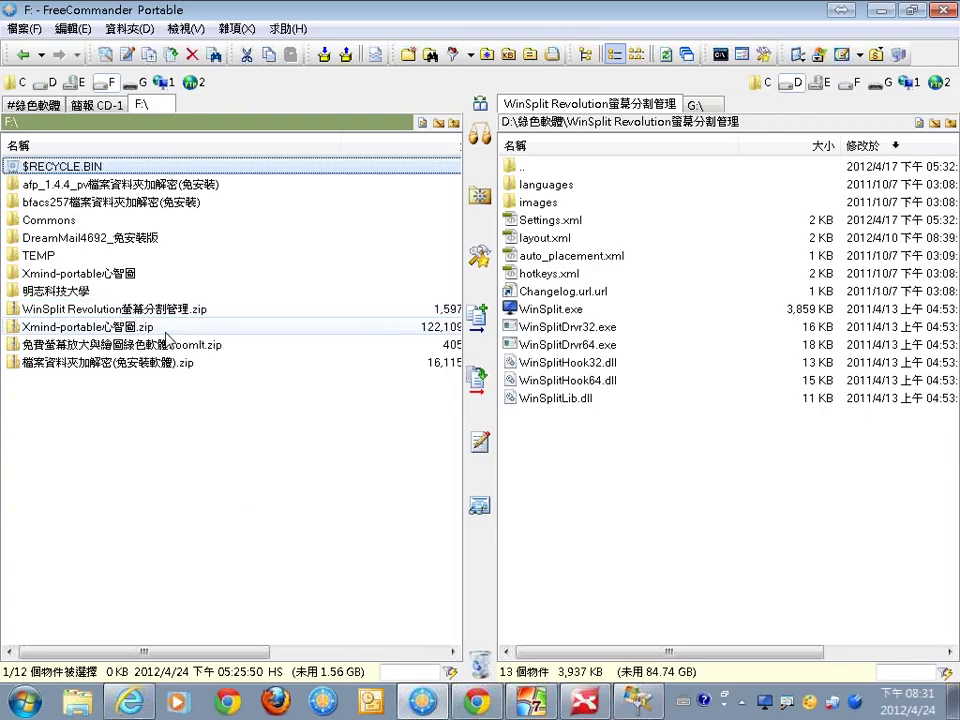
Select the restored WinSplit Revolution螢幕分割管理.zip to confirm its 1,597 KB size
{"action": "left_click", "coordinate": [176, 311]}
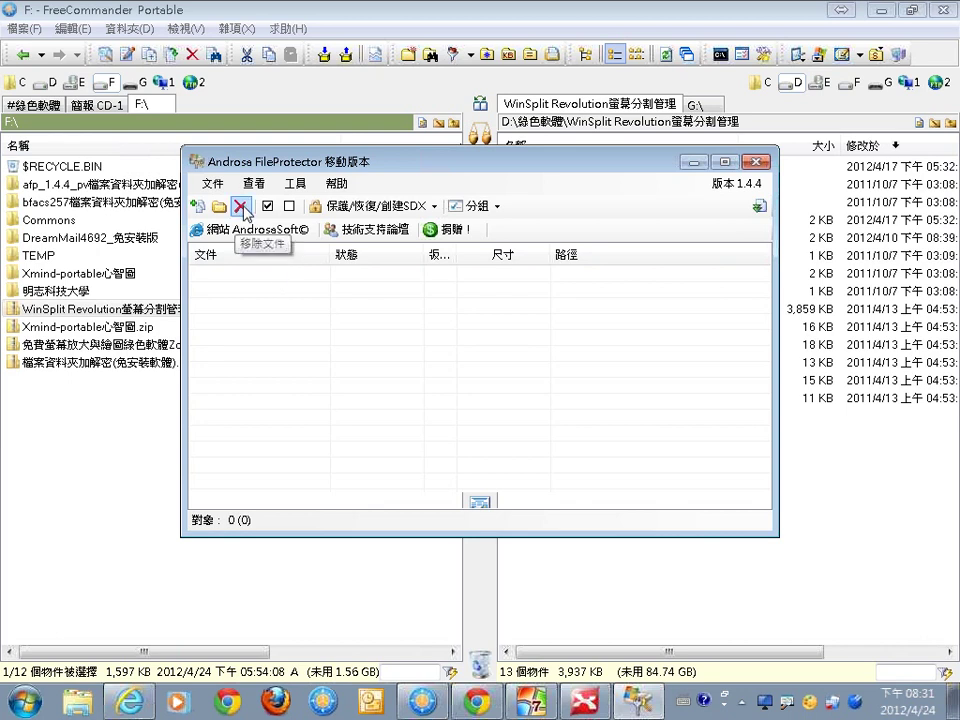
Browse the 工具 and 文件 menus and the 保護/恢復/創建SDX dropdown, then exit FileProtector
{"action": "left_click", "coordinate": [294, 185]}
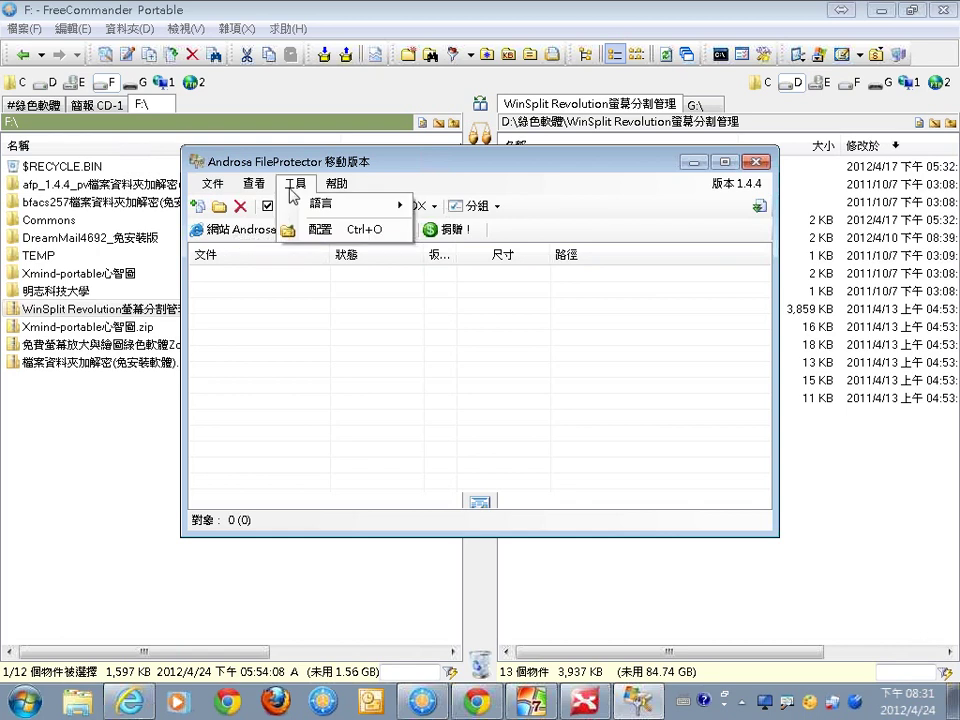
{"action": "mouse_move", "coordinate": [234, 186]}
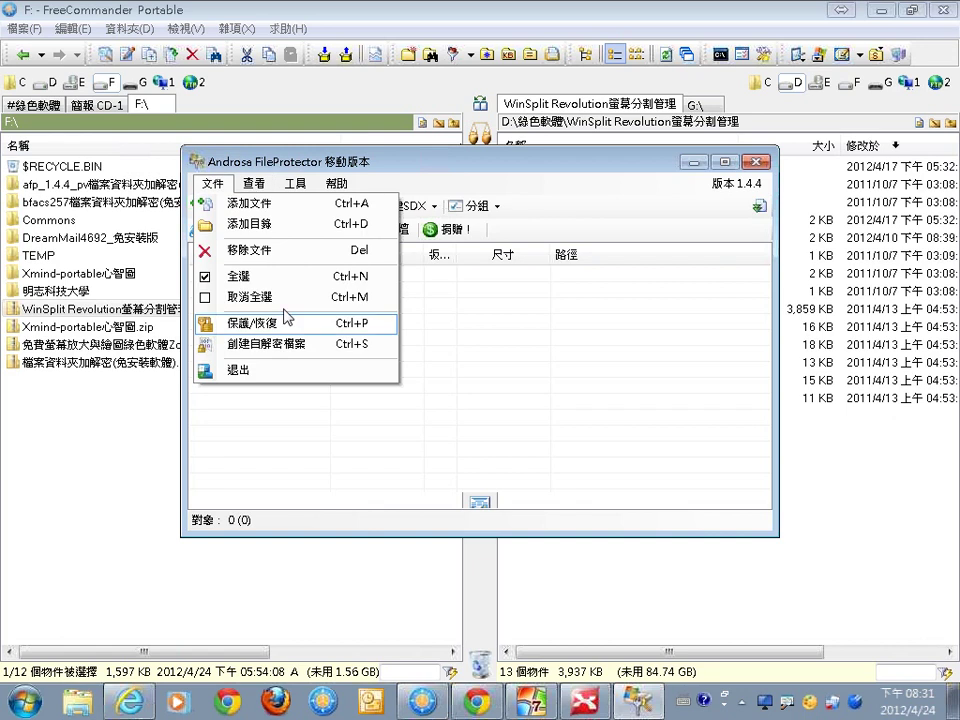
{"action": "left_click", "coordinate": [519, 354]}
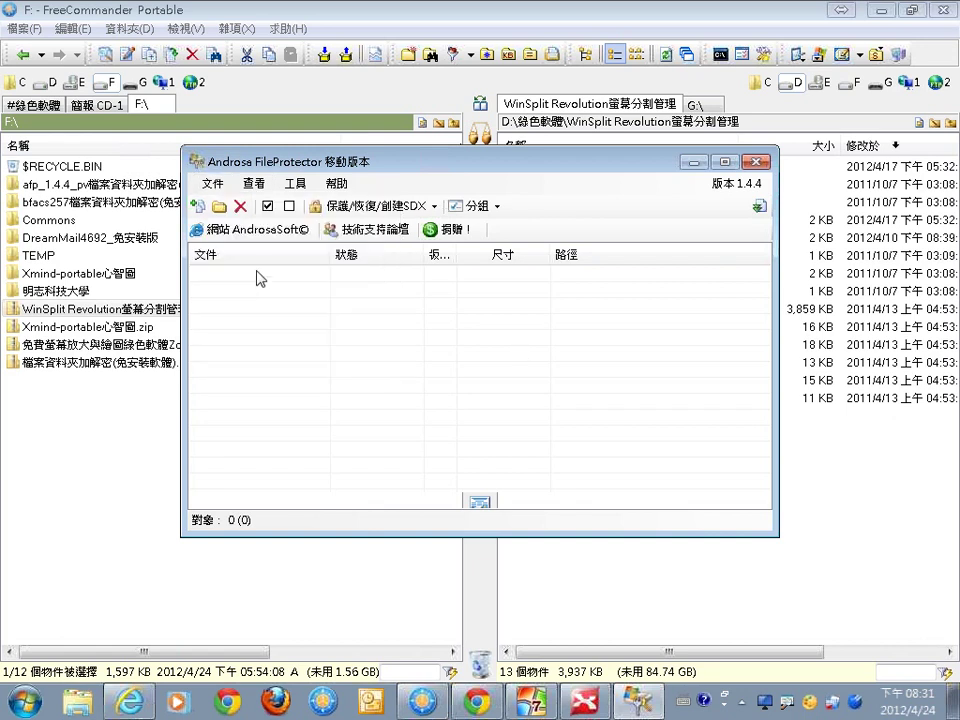
{"action": "left_click", "coordinate": [433, 206]}
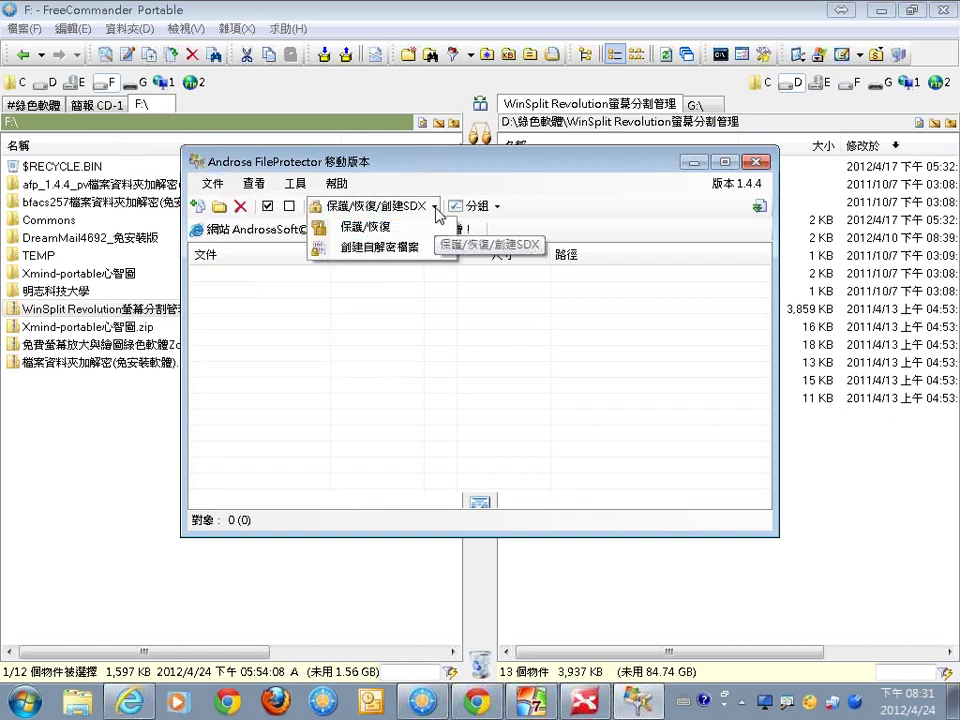
{"action": "left_click", "coordinate": [219, 189]}
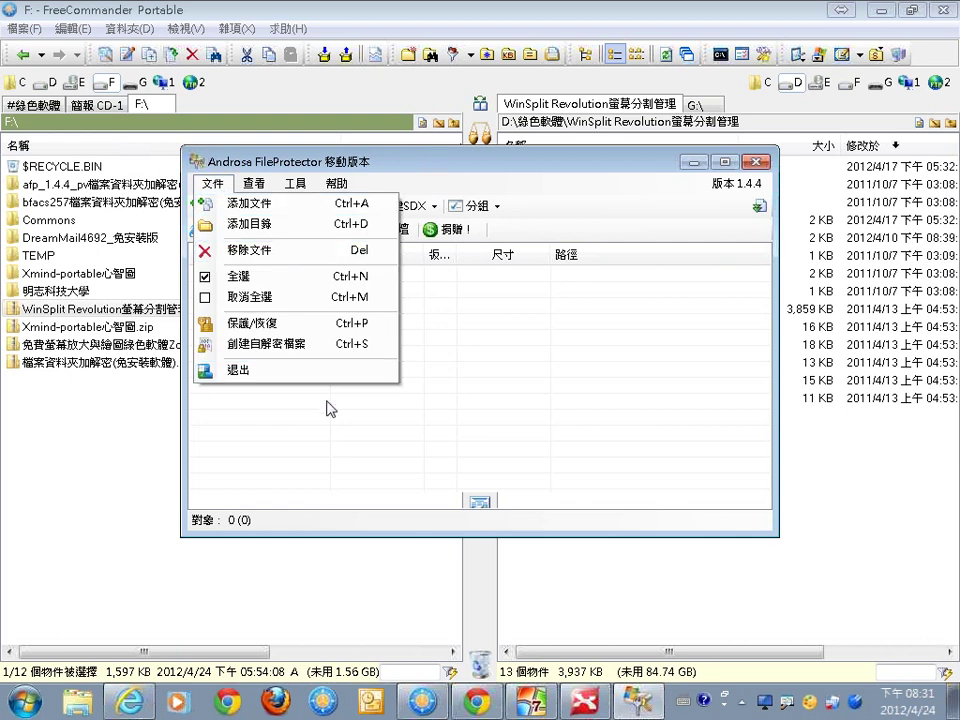
{"action": "left_click", "coordinate": [315, 439]}
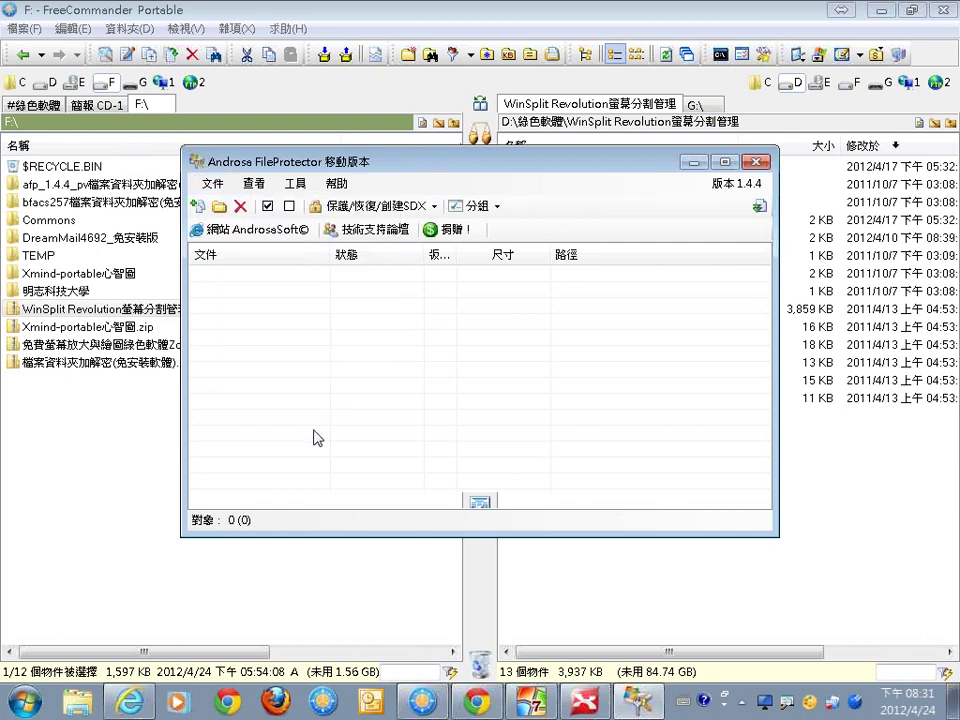
{"action": "left_click", "coordinate": [758, 161]}
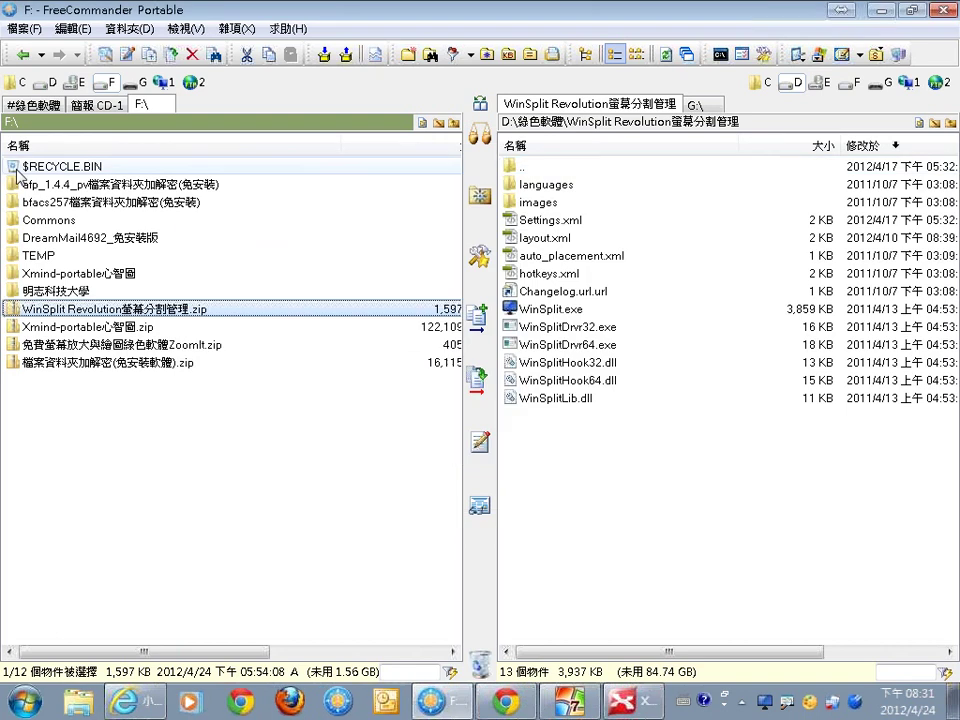
Run bfacs.exe from bfacs257, dismiss the language tip, select 100年修正資料, then exit Blowfish Advanced CS
{"action": "double_click", "coordinate": [60, 201]}
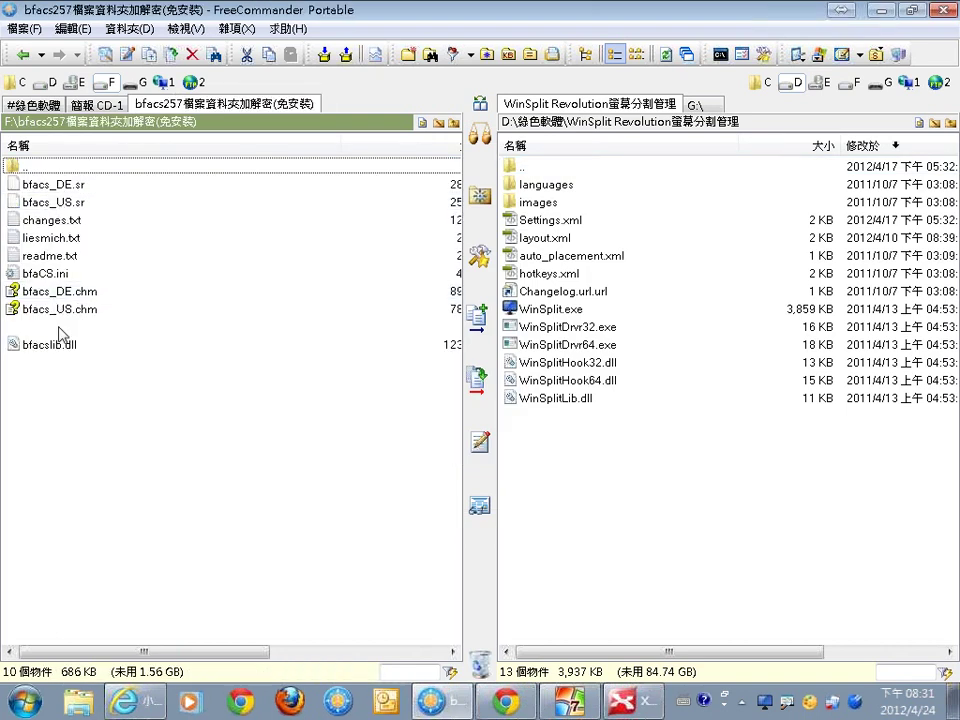
{"action": "double_click", "coordinate": [60, 328]}
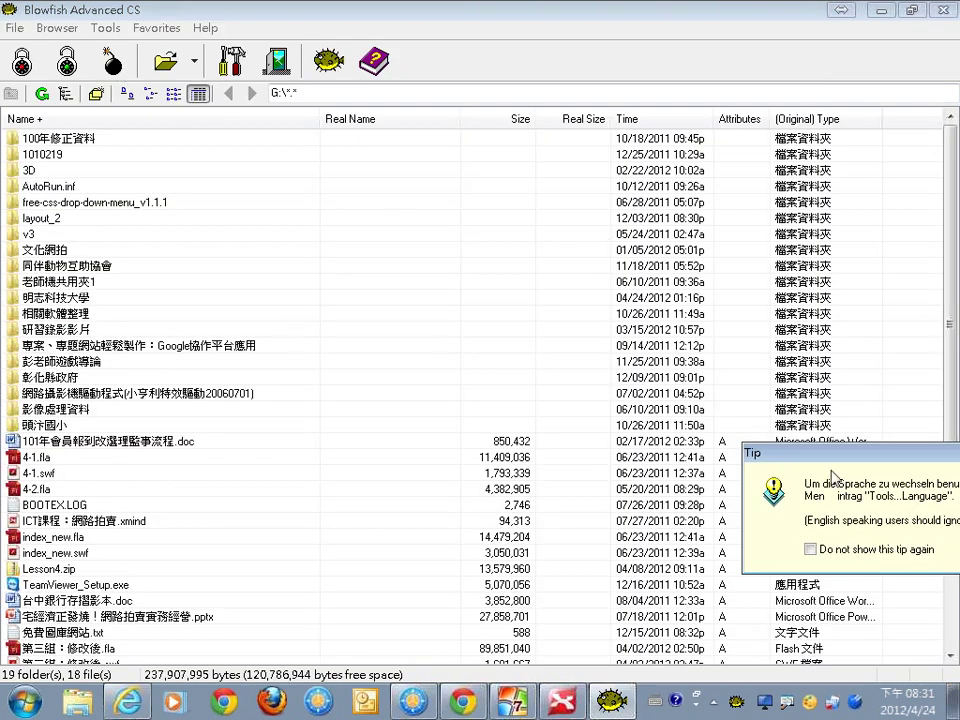
{"action": "left_click_drag", "start_coordinate": [859, 452], "coordinate": [667, 453]}
{"action": "left_click", "coordinate": [652, 449]}
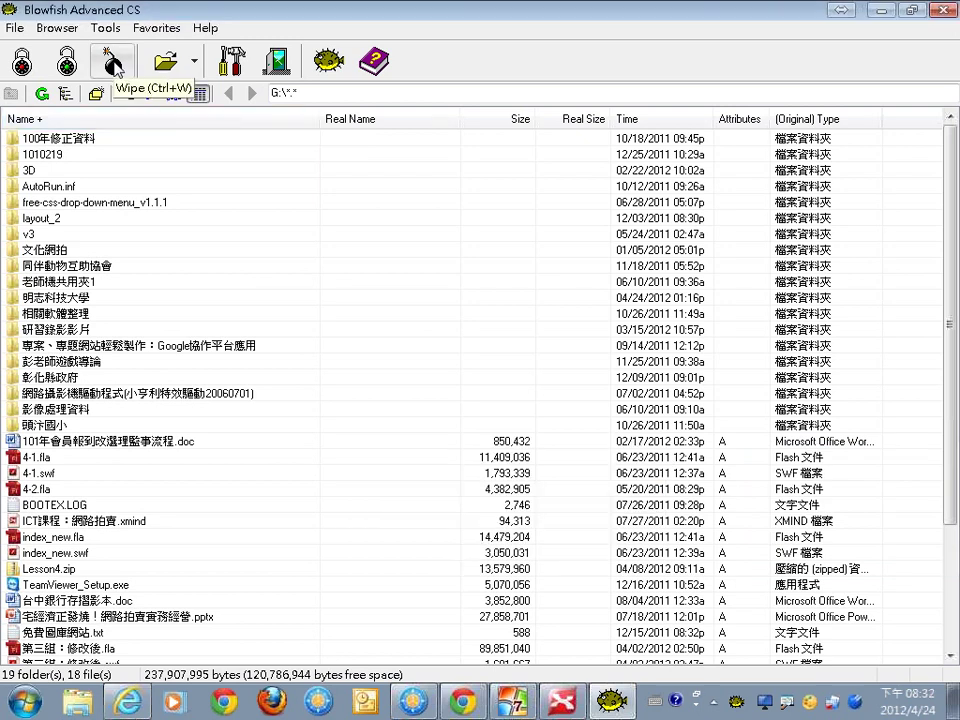
{"action": "left_click", "coordinate": [95, 140]}
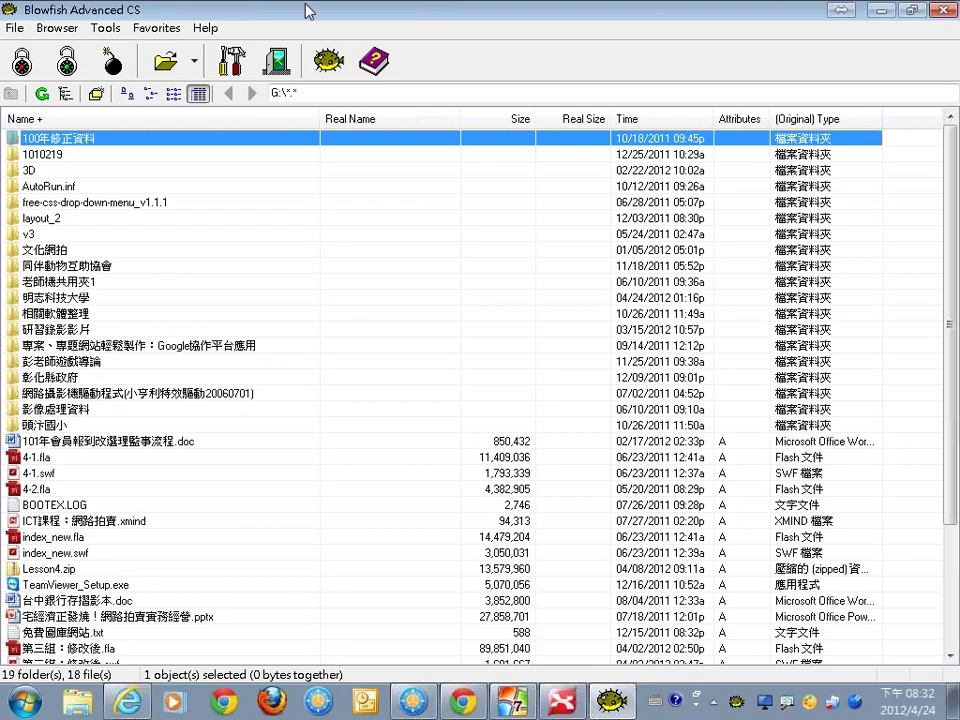
{"action": "left_click", "coordinate": [943, 10]}
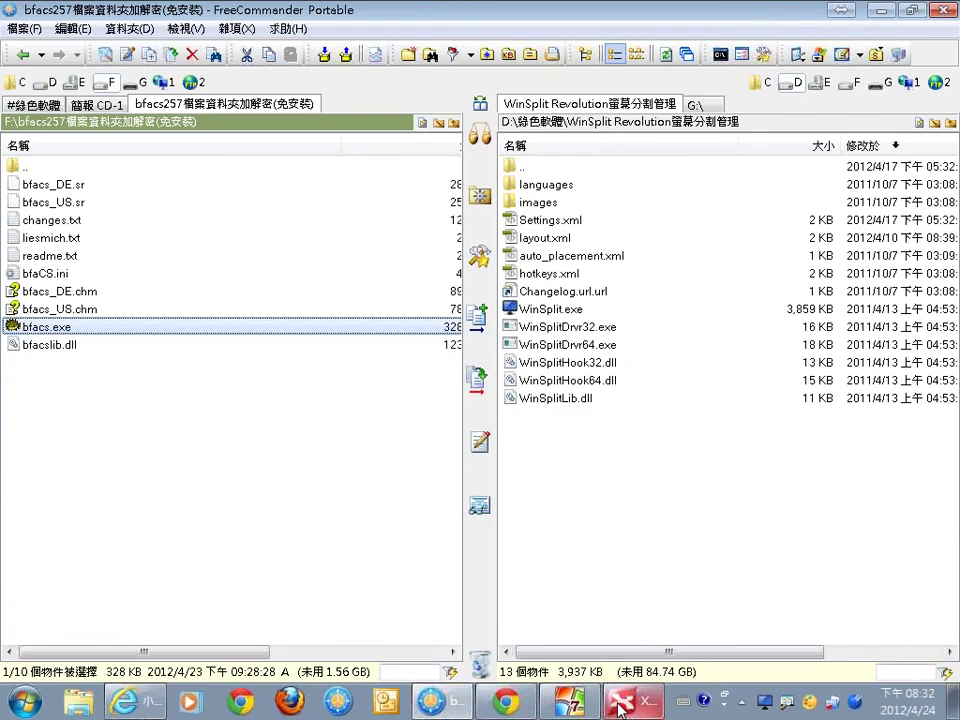
Switch to XMind and tick the 檔案、資料夾加密 and 讀卡機 branches and the 自然人憑證 item
{"action": "left_click", "coordinate": [622, 702]}
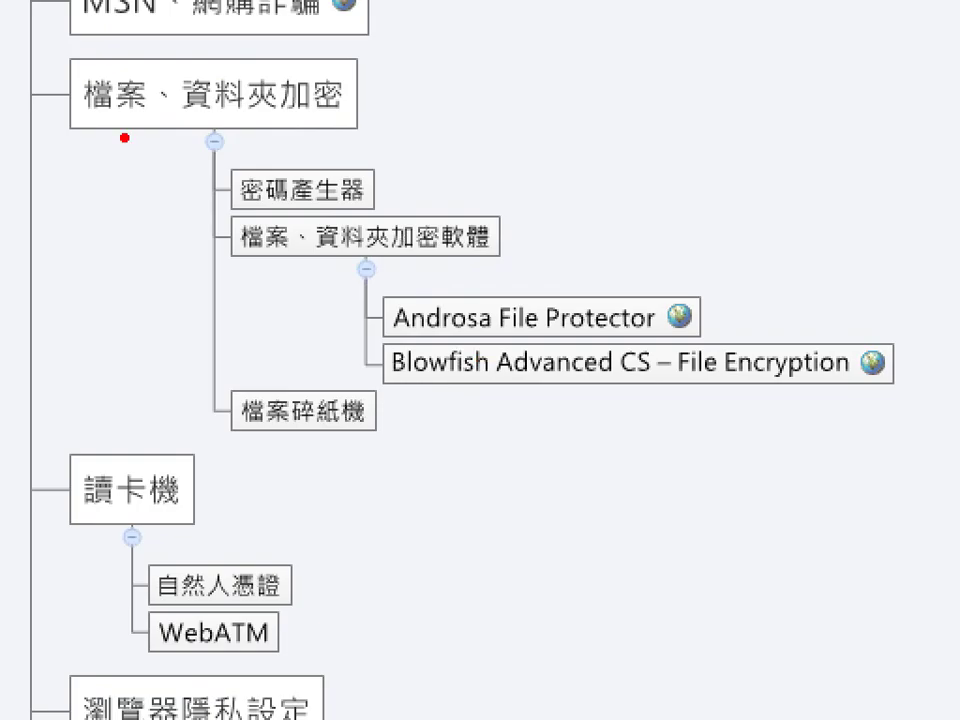
{"action": "left_click_drag", "start_coordinate": [161, 120], "coordinate": [163, 367]}
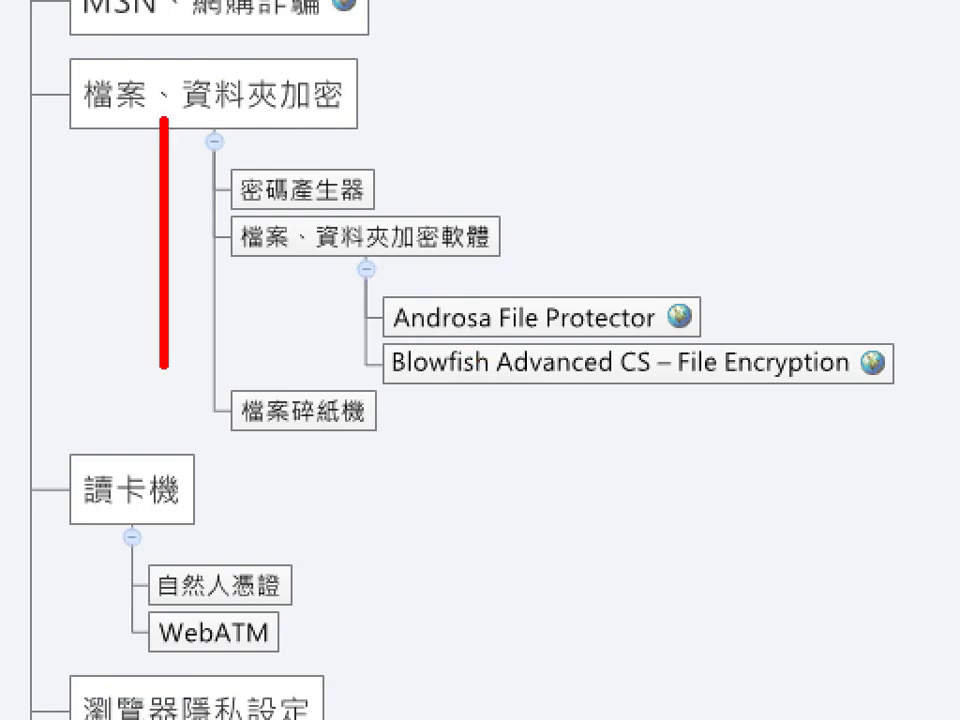
{"action": "mouse_move", "coordinate": [110, 247]}
{"action": "left_mouse_down"}
{"action": "mouse_move", "coordinate": [128, 291]}
{"action": "mouse_move", "coordinate": [213, 203]}
{"action": "left_mouse_up"}
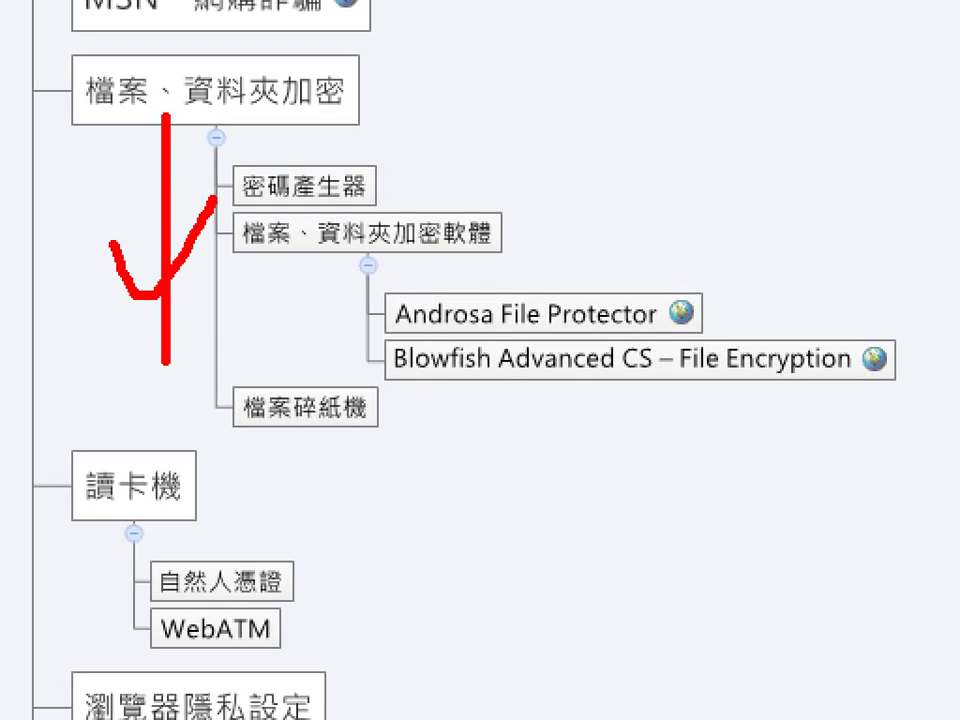
{"action": "left_click_drag", "start_coordinate": [75, 405], "coordinate": [71, 620]}
{"action": "left_click_drag", "start_coordinate": [307, 286], "coordinate": [430, 242]}
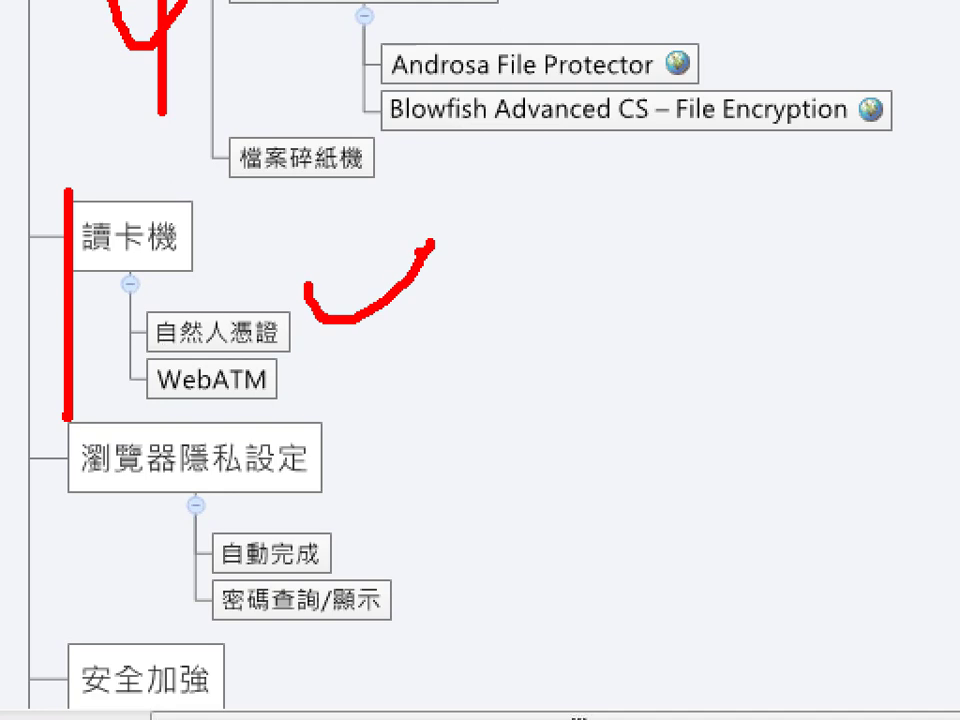